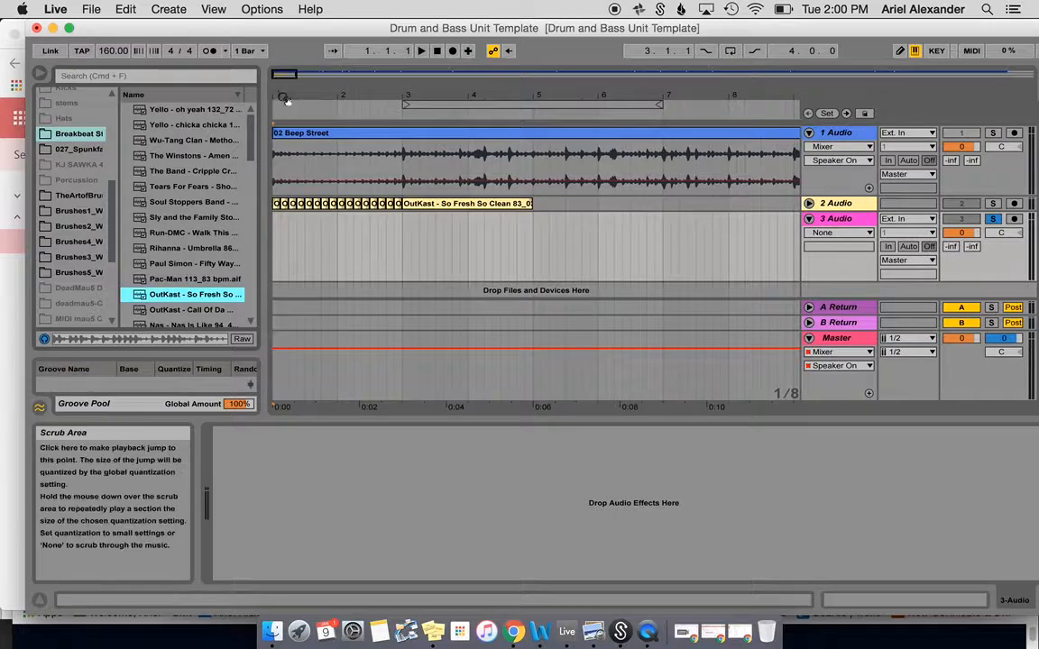
- Widen the browser's folder column to show more of the folder names
{"action": "left_click_drag", "start_coordinate": [281, 93], "coordinate": [281, 105]}
{"action": "left_click_drag", "start_coordinate": [287, 252], "coordinate": [287, 243]}
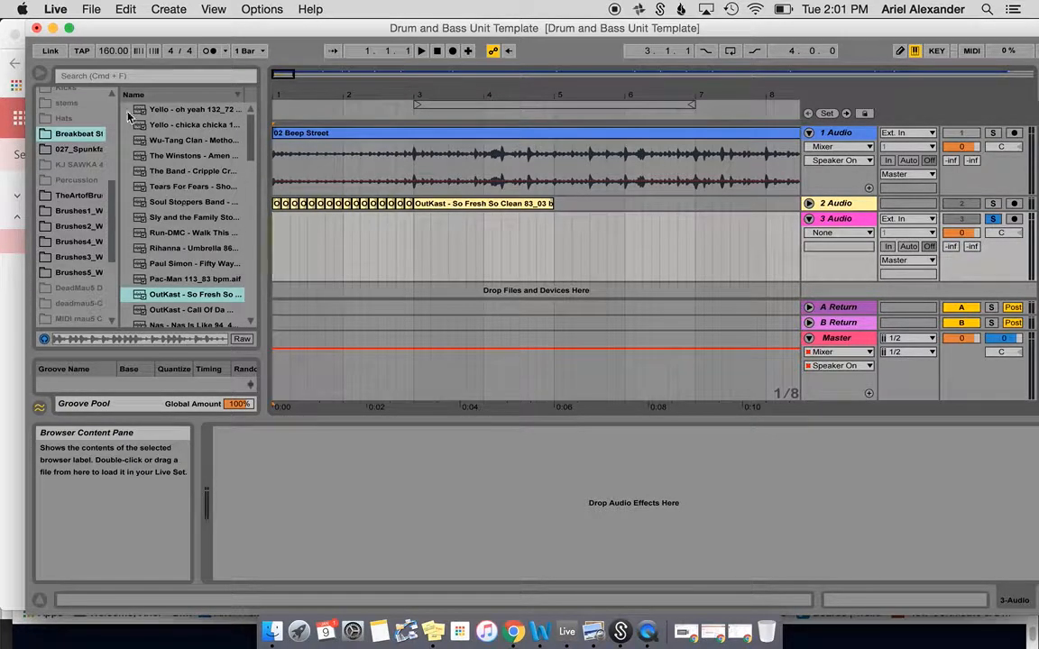
{"action": "left_click_drag", "start_coordinate": [118, 120], "coordinate": [140, 120]}
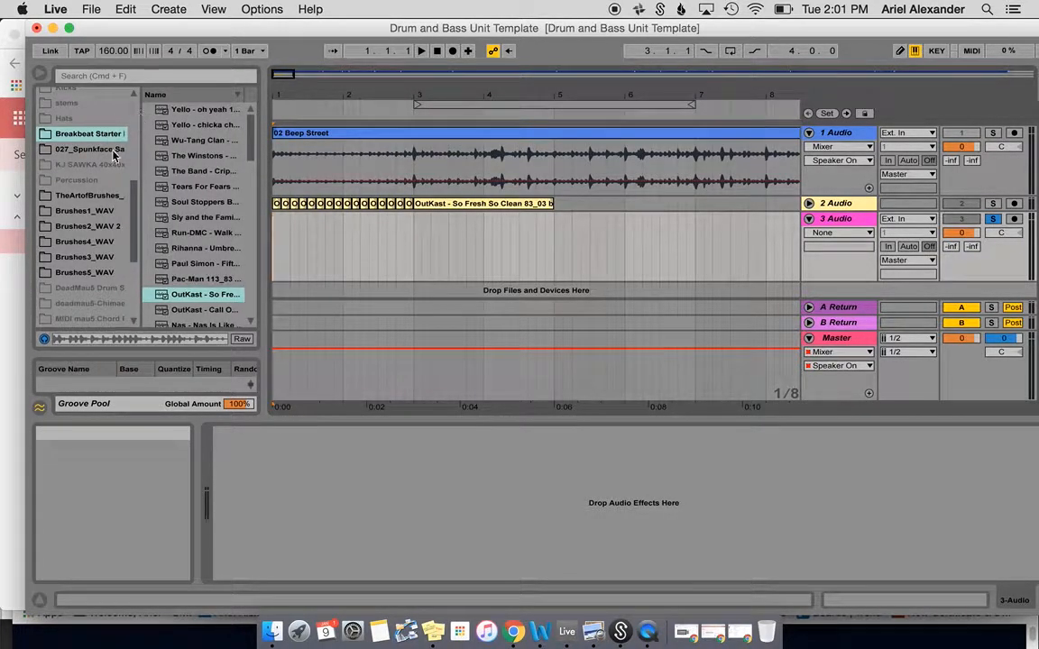
- Start adding a browser folder, search the Mac for "breakbeat", select the Breakbeat Starter Kit folder, and cancel without adding it
{"action": "scroll", "coordinate": [82, 172], "scroll_direction": "down", "scroll_amount": 5}
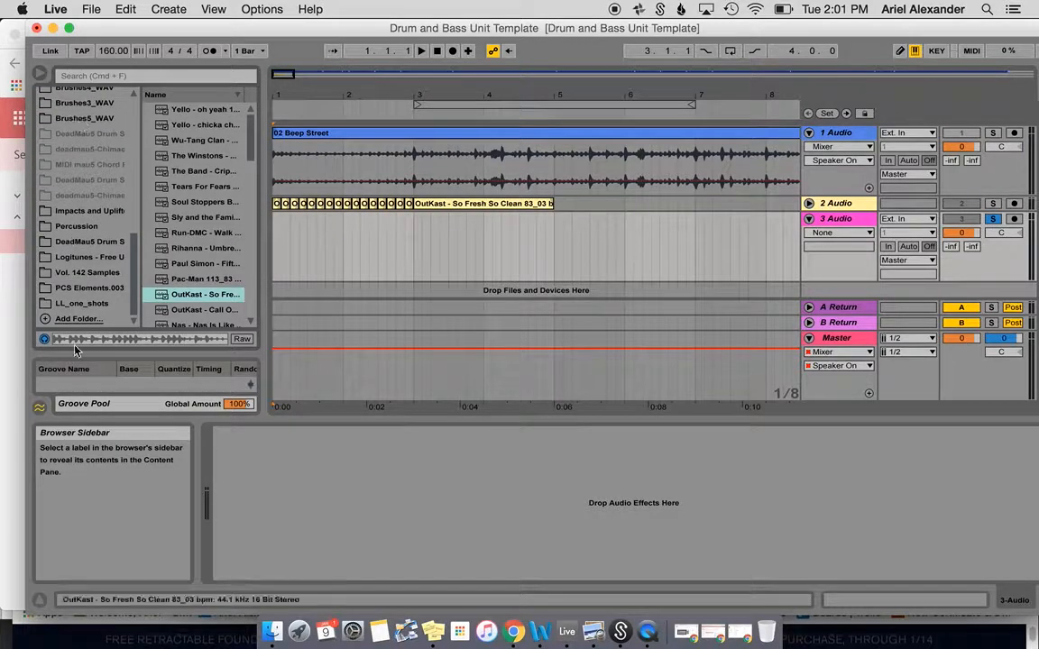
{"action": "left_click", "coordinate": [69, 320]}
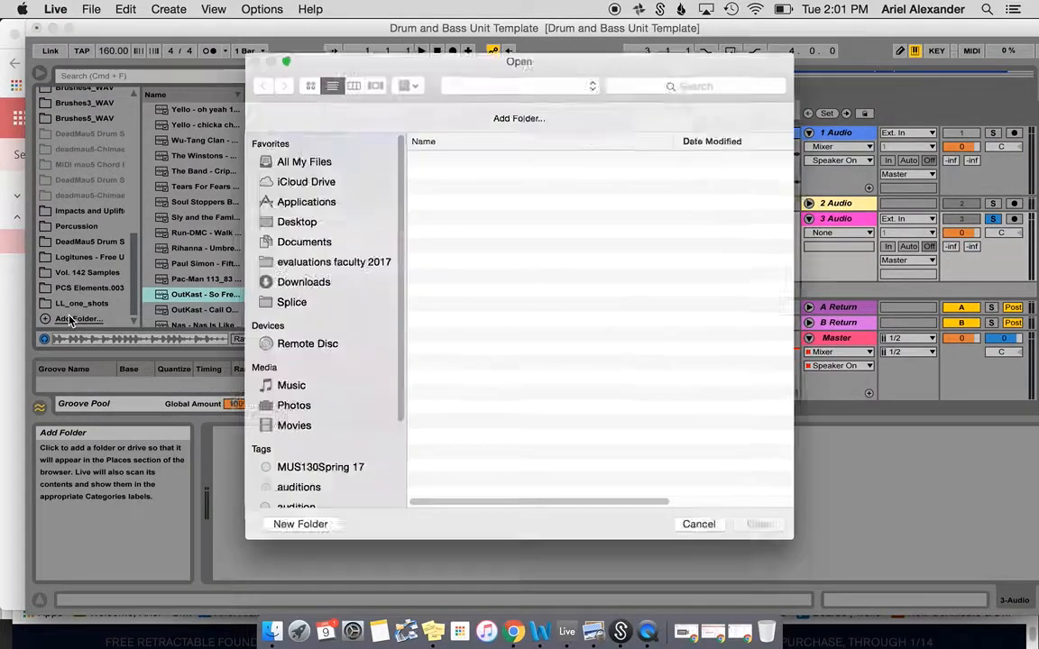
{"action": "left_click", "coordinate": [721, 75]}
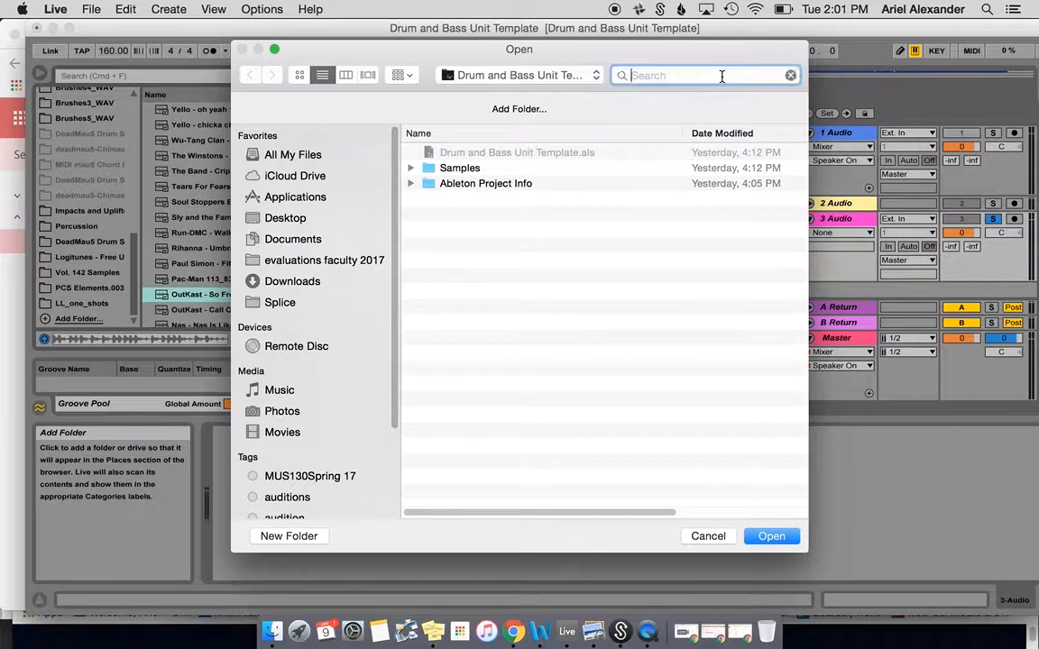
{"action": "type", "text": "breakbeat"}
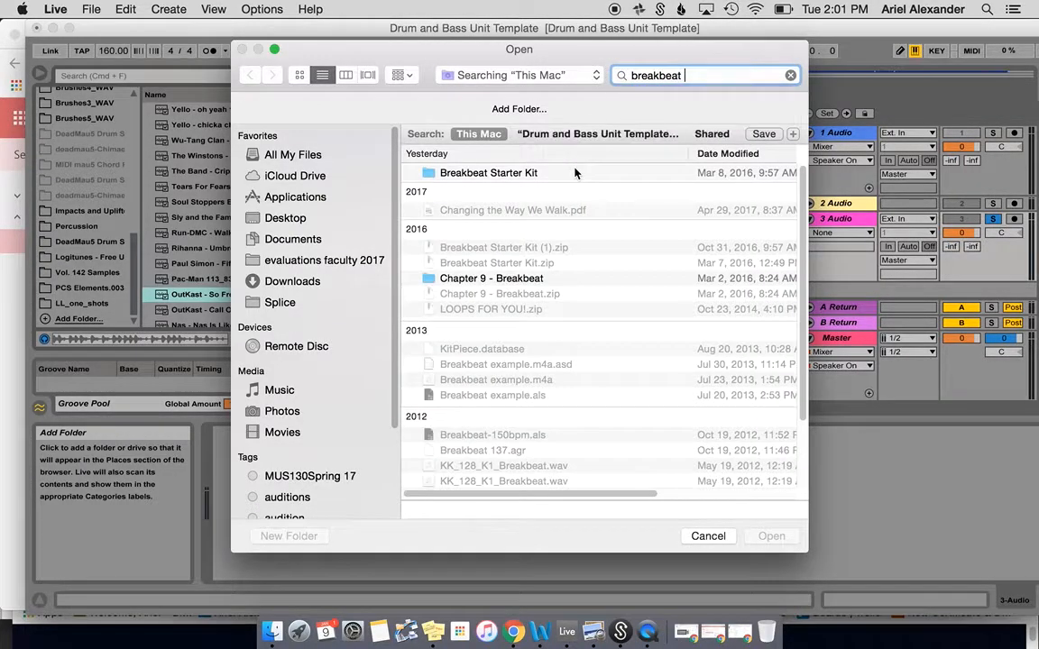
{"action": "left_click", "coordinate": [708, 173]}
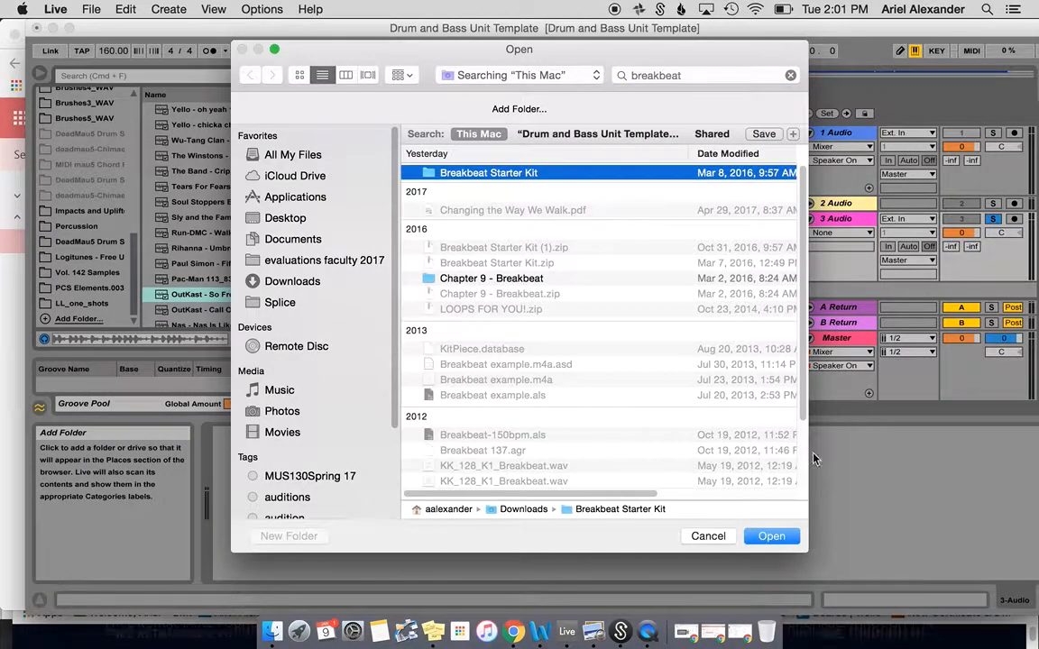
{"action": "left_click", "coordinate": [708, 536]}
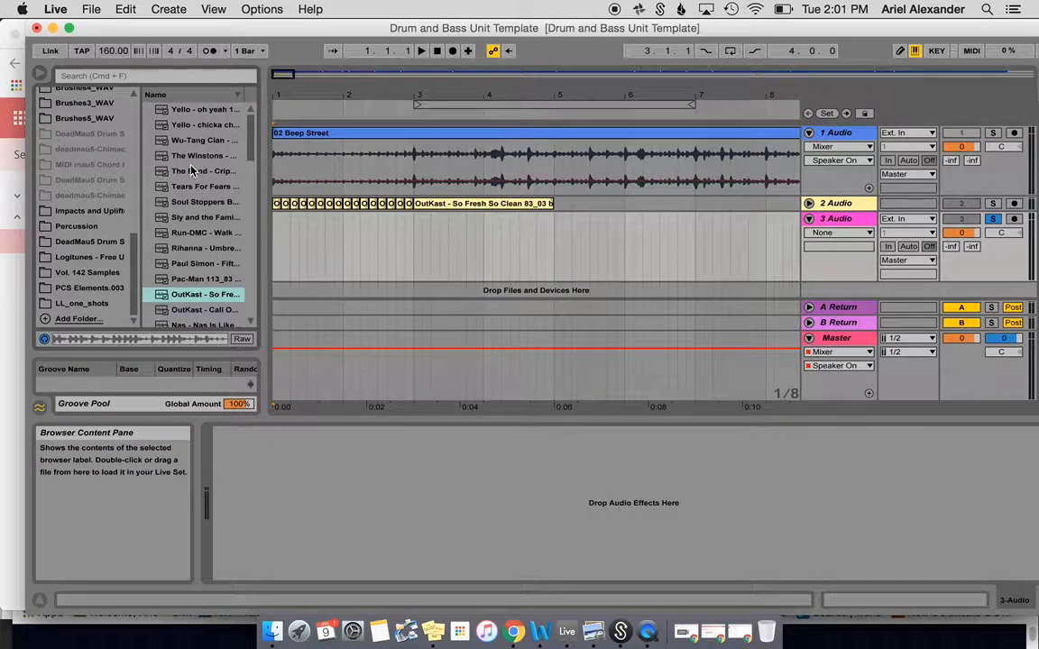
- Preview the loops in the Breakbeat Starter Kit folder one after another, from the first Yello loop down to Run-DMC
{"action": "scroll", "coordinate": [72, 271], "scroll_direction": "up", "scroll_amount": 5}
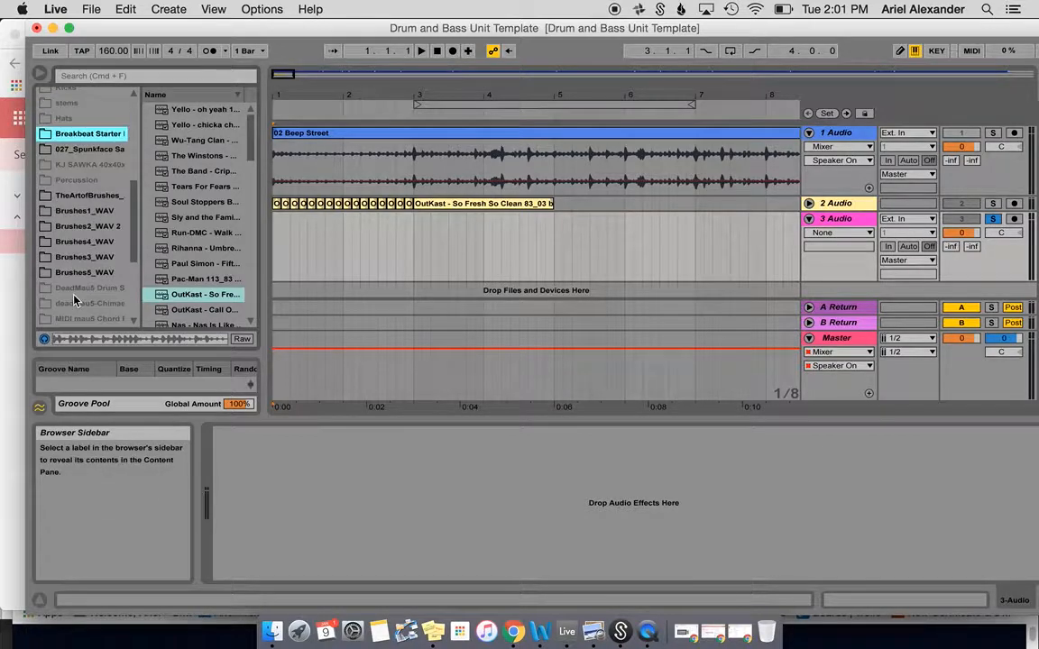
{"action": "left_click", "coordinate": [186, 112]}
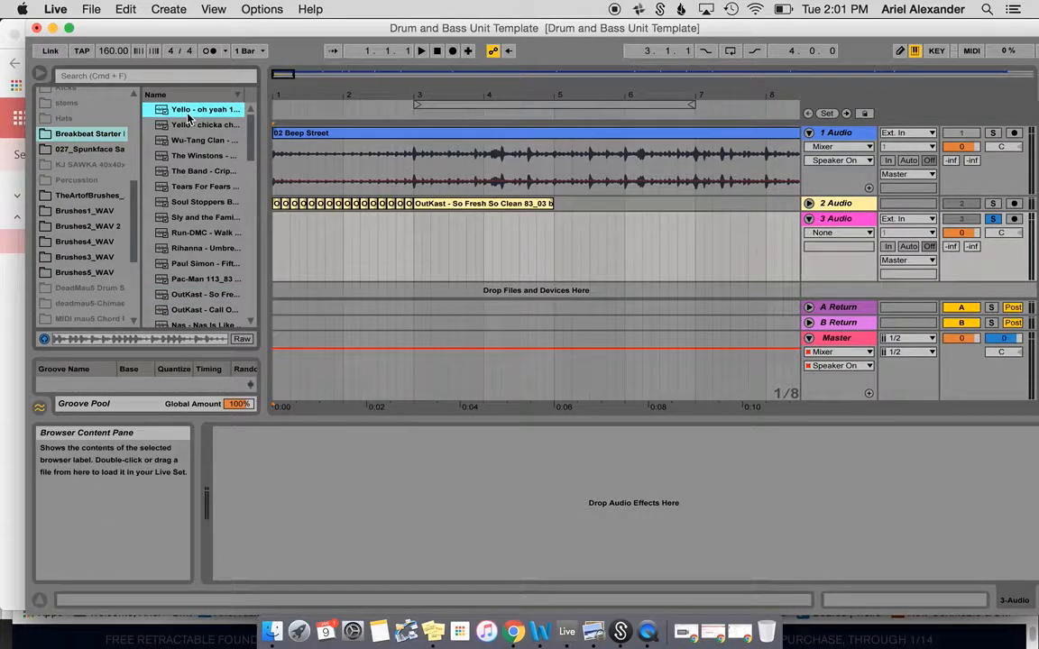
{"action": "key", "text": "Down"}
{"action": "key", "text": "Down"}
{"action": "key", "text": "Down"}
{"action": "key", "text": "Down"}
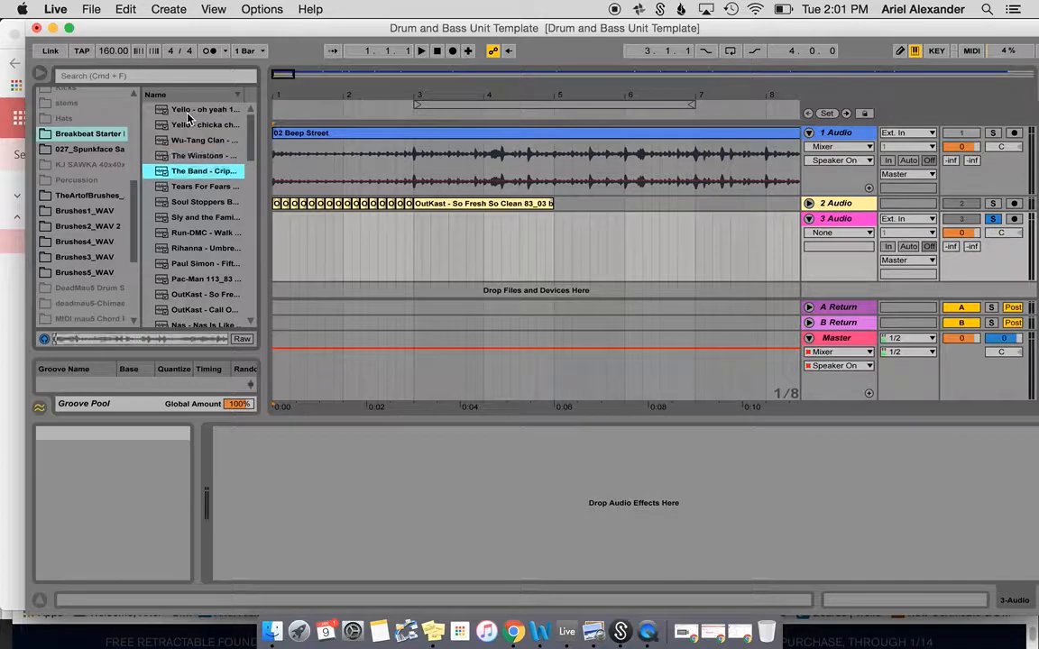
{"action": "key", "text": "Down"}
{"action": "key", "text": "Down"}
{"action": "key", "text": "Down"}
{"action": "key", "text": "Down"}
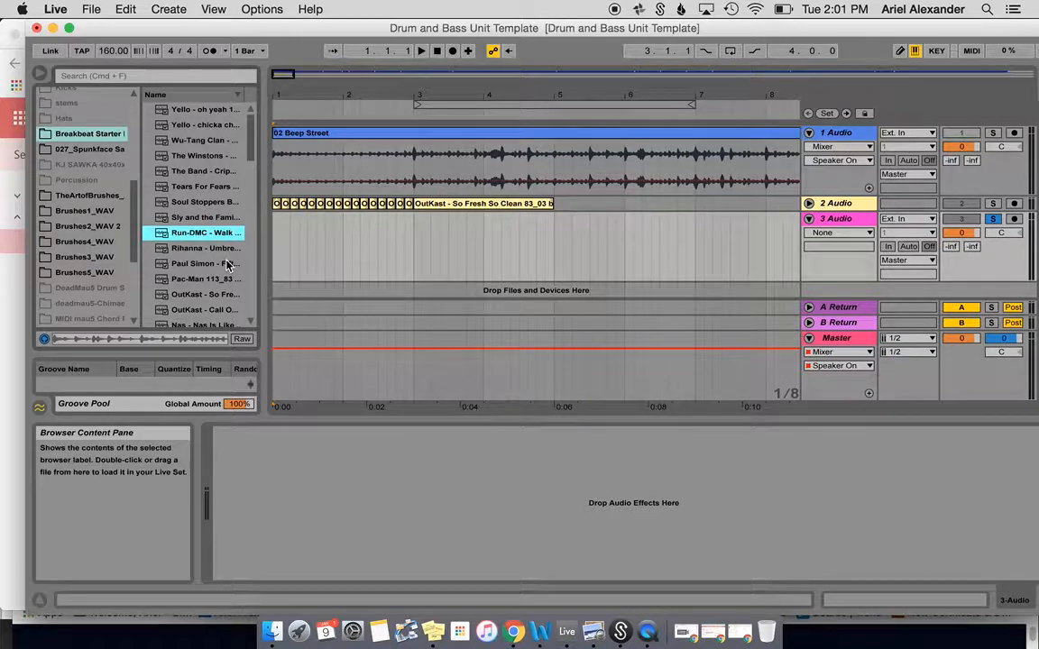
{"action": "scroll", "coordinate": [190, 306], "scroll_direction": "down", "scroll_amount": 1}
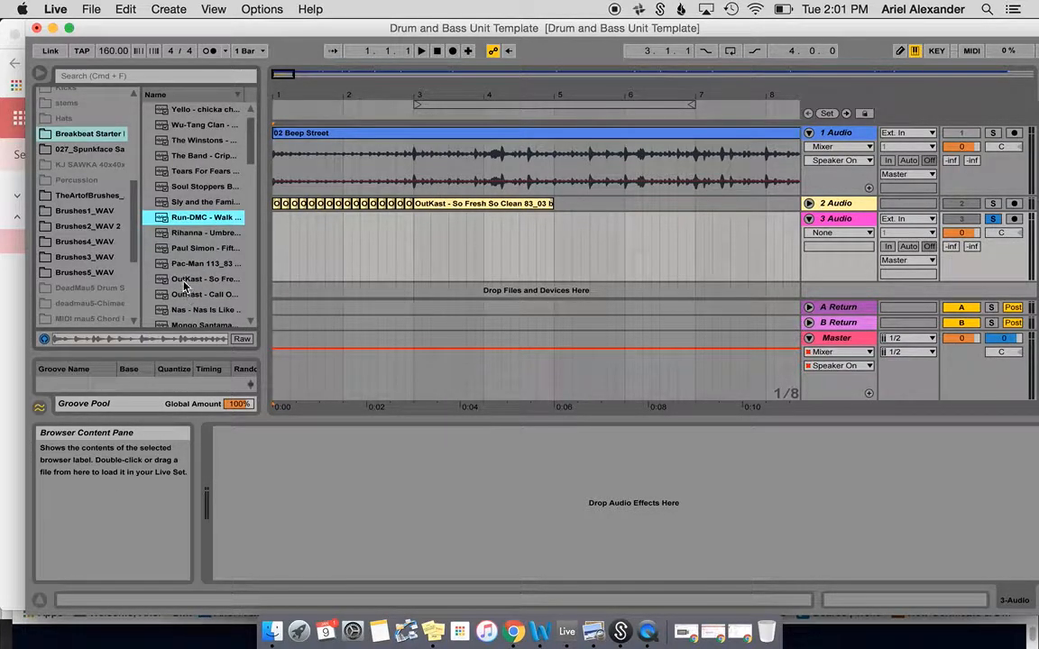
- Place the loop "OutKast - So Fresh So Clean 83_03 bpm" at bar 1 of the 3 Audio track and play it from the start
{"action": "left_click", "coordinate": [184, 280]}
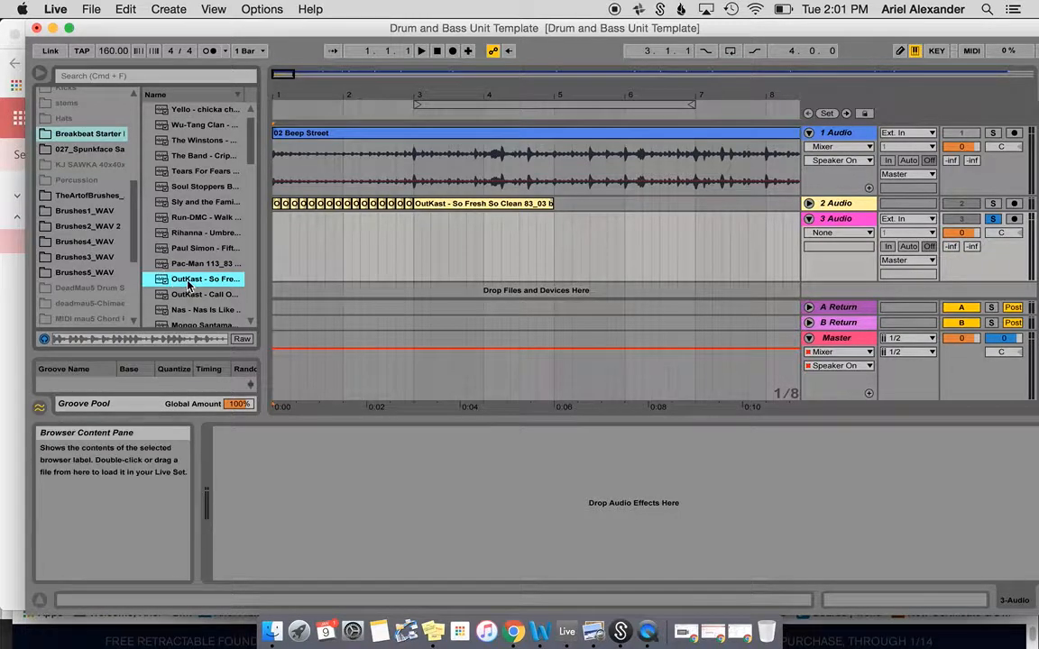
{"action": "left_click_drag", "start_coordinate": [288, 252], "coordinate": [279, 236]}
{"action": "left_click", "coordinate": [636, 223]}
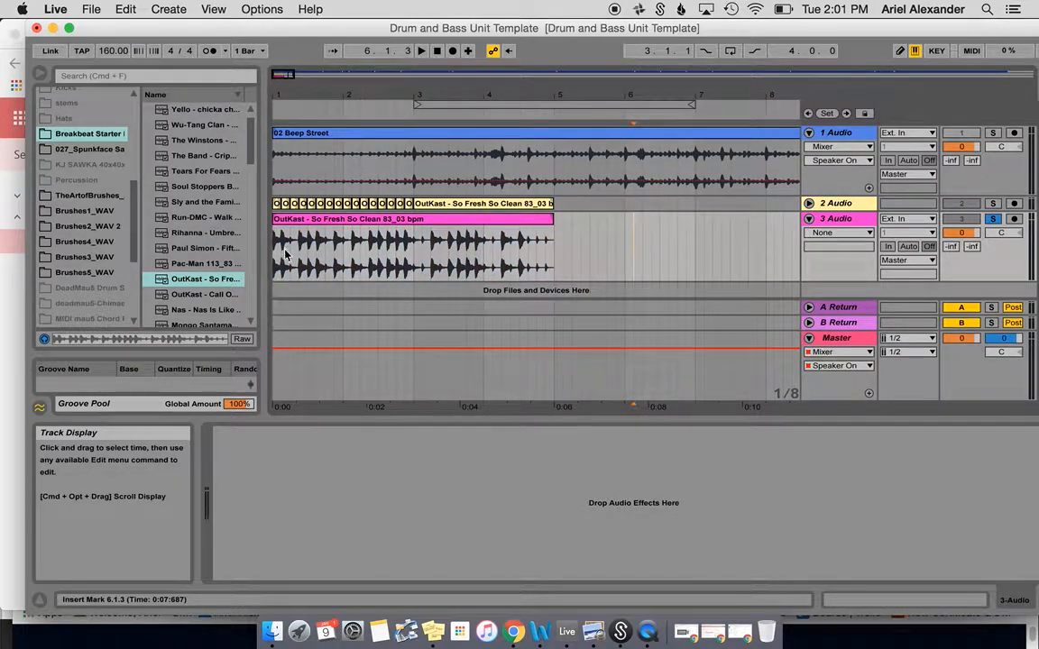
{"action": "left_click", "coordinate": [438, 52]}
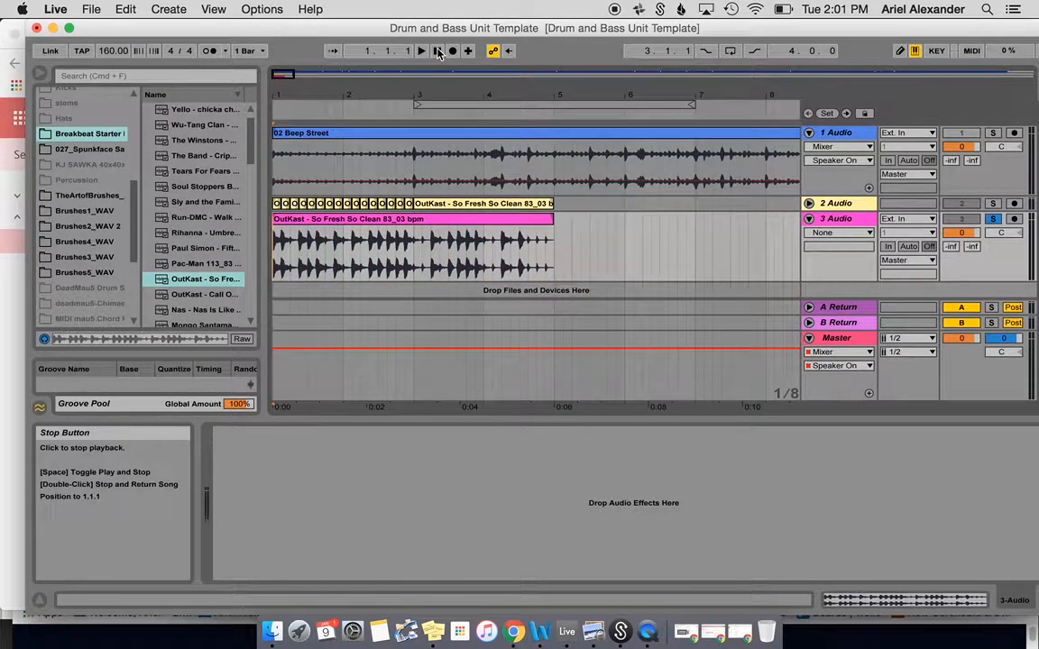
{"action": "key", "text": "space"}
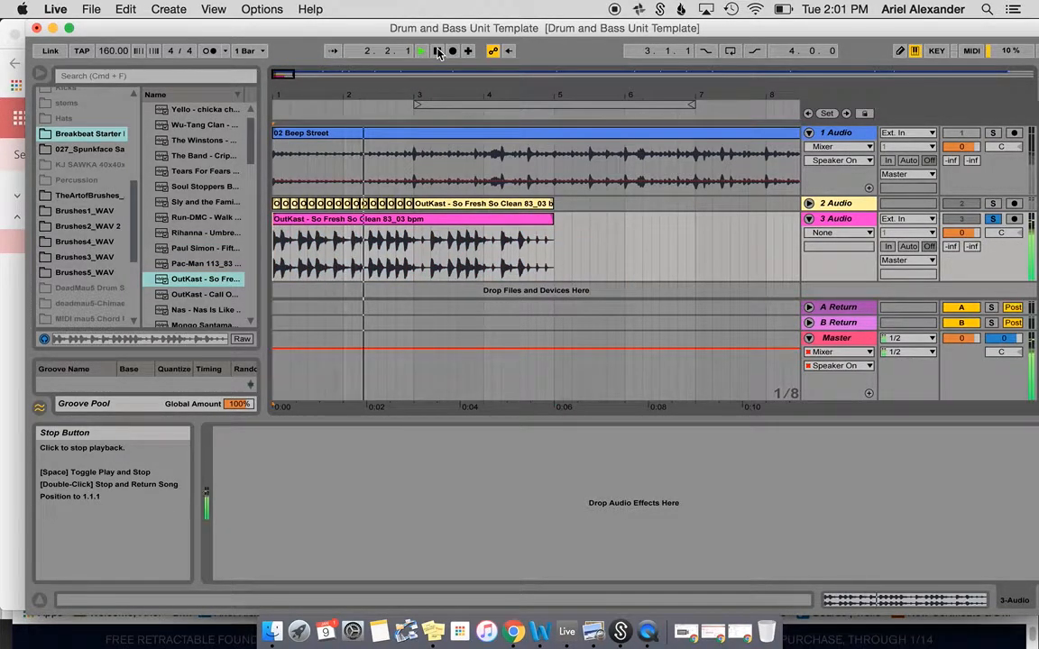
{"action": "left_click", "coordinate": [438, 52]}
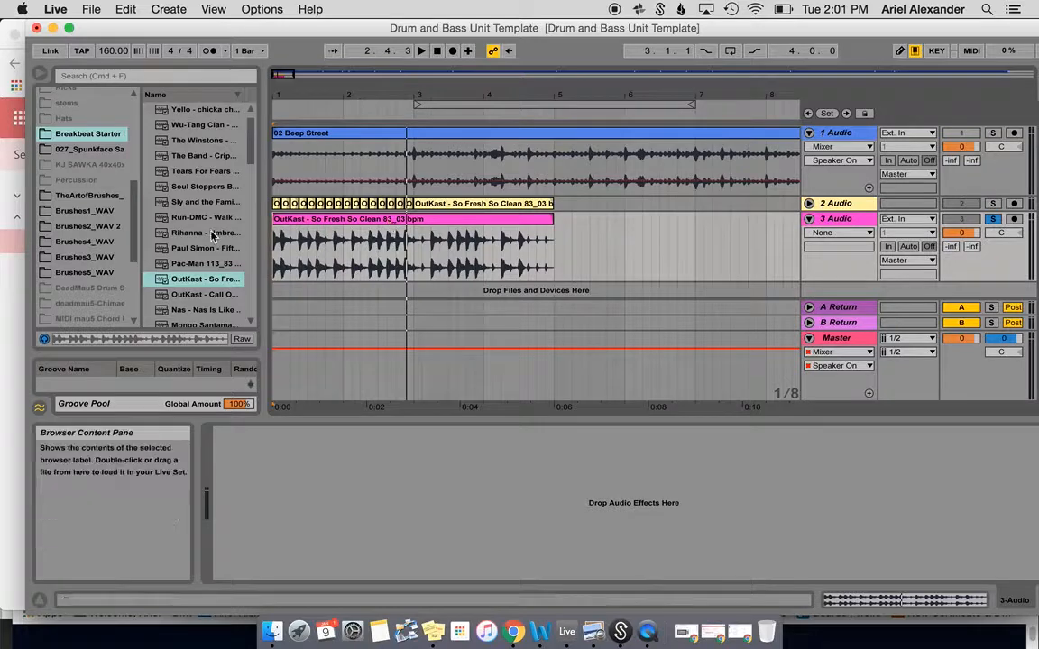
- Open the OutKast clip on the 3 Audio track, halve its original tempo to 83.03 BPM, and play it back
{"action": "double_click", "coordinate": [345, 221]}
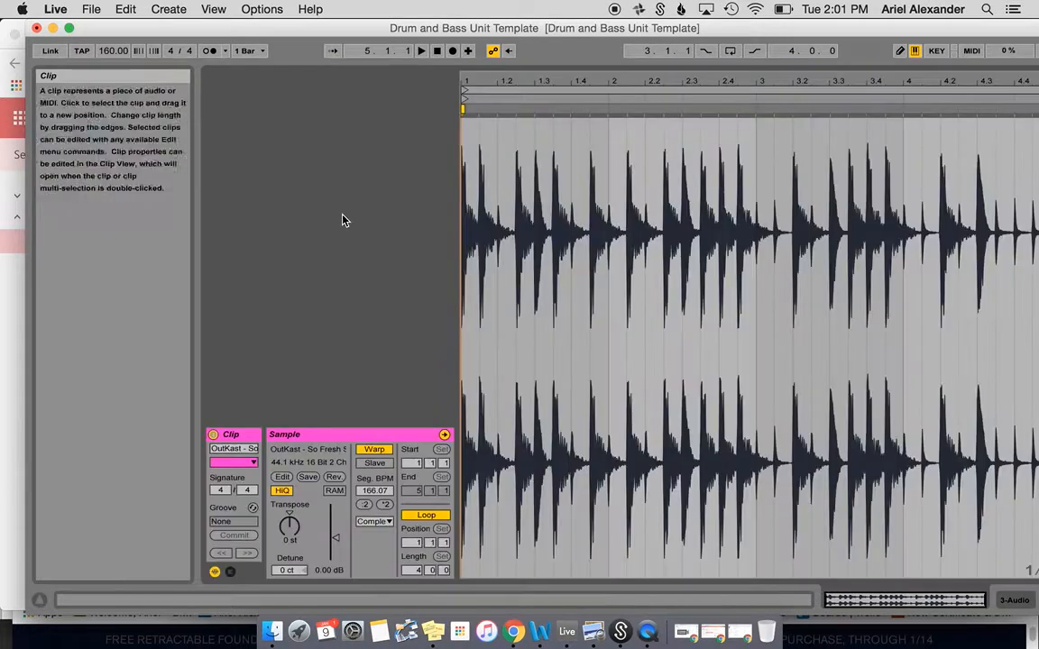
{"action": "left_click", "coordinate": [364, 506]}
{"action": "key", "text": "space"}
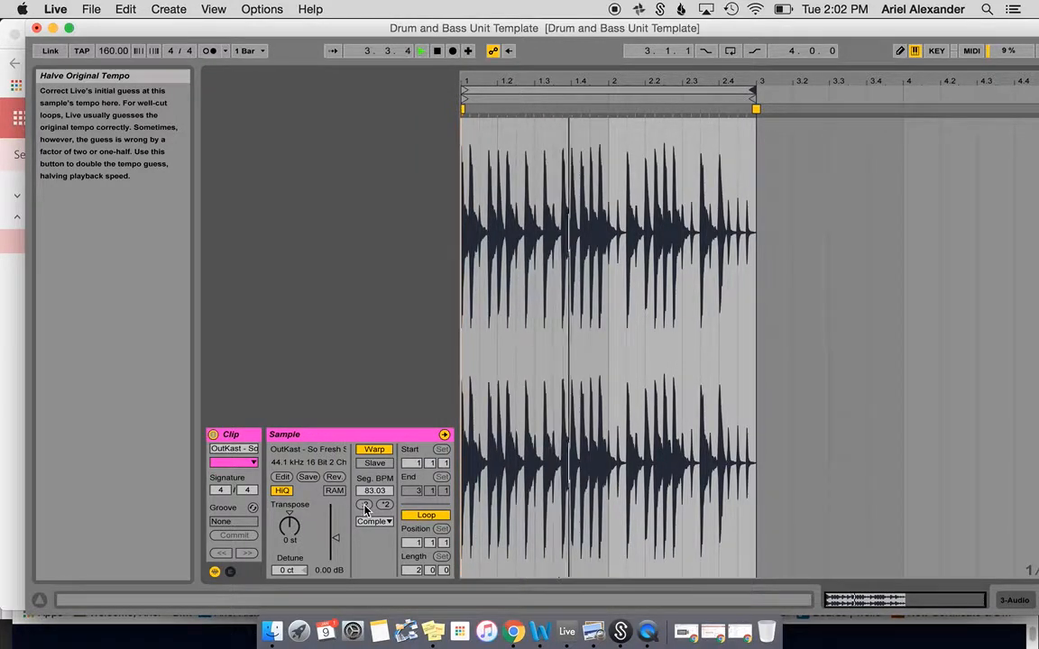
{"action": "key", "text": "space"}
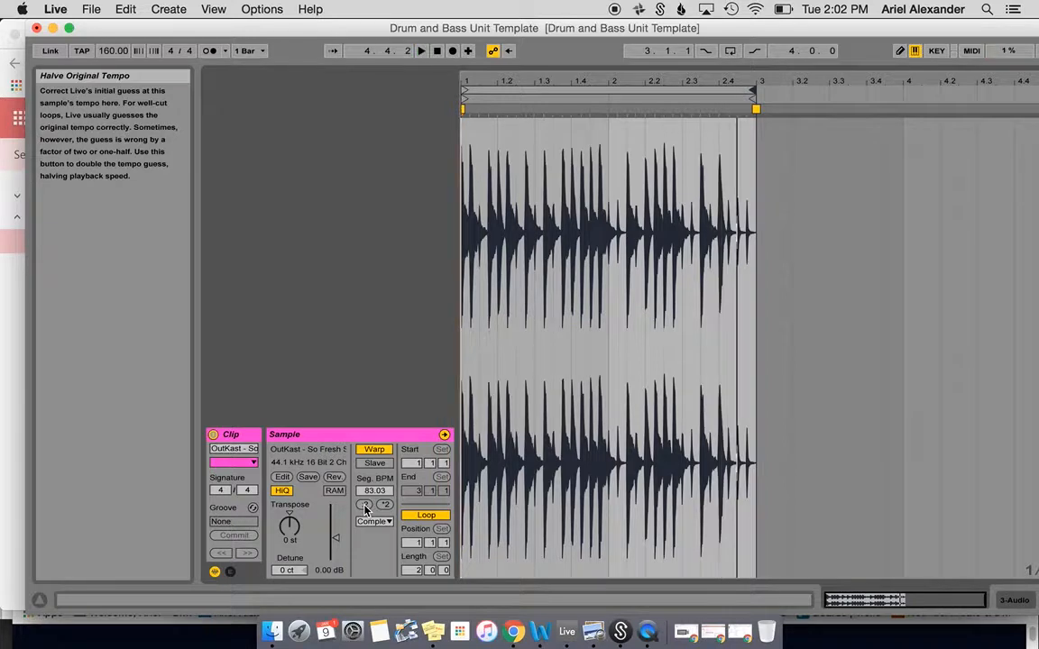
- Check the warp modes available for the OutKast clip without changing the mode, and return to the arrangement
{"action": "left_click", "coordinate": [372, 522]}
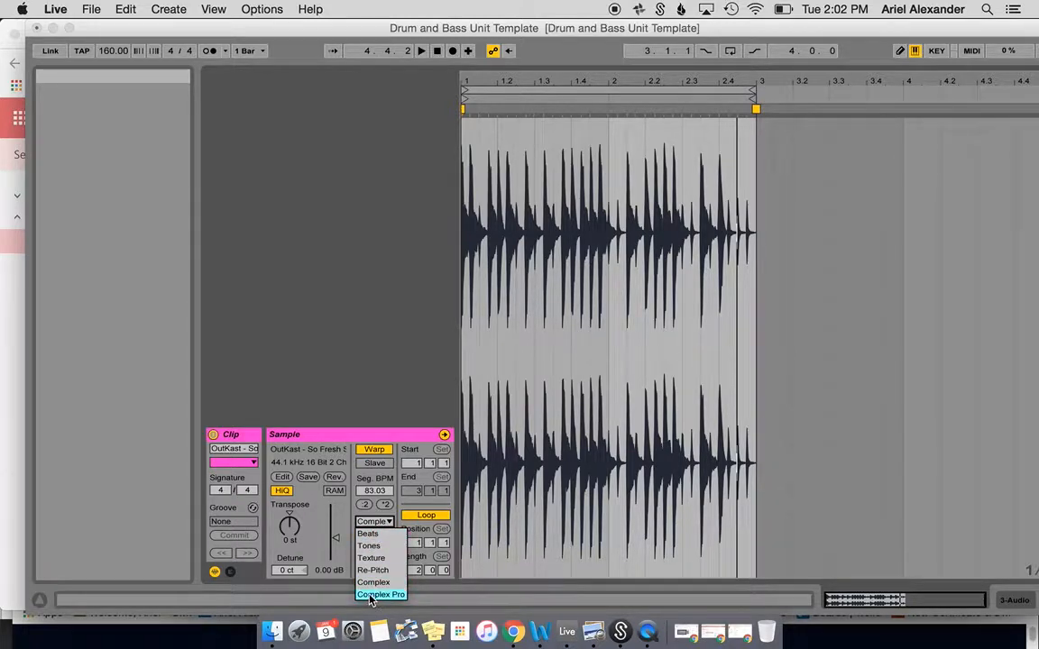
{"action": "left_click", "coordinate": [377, 372]}
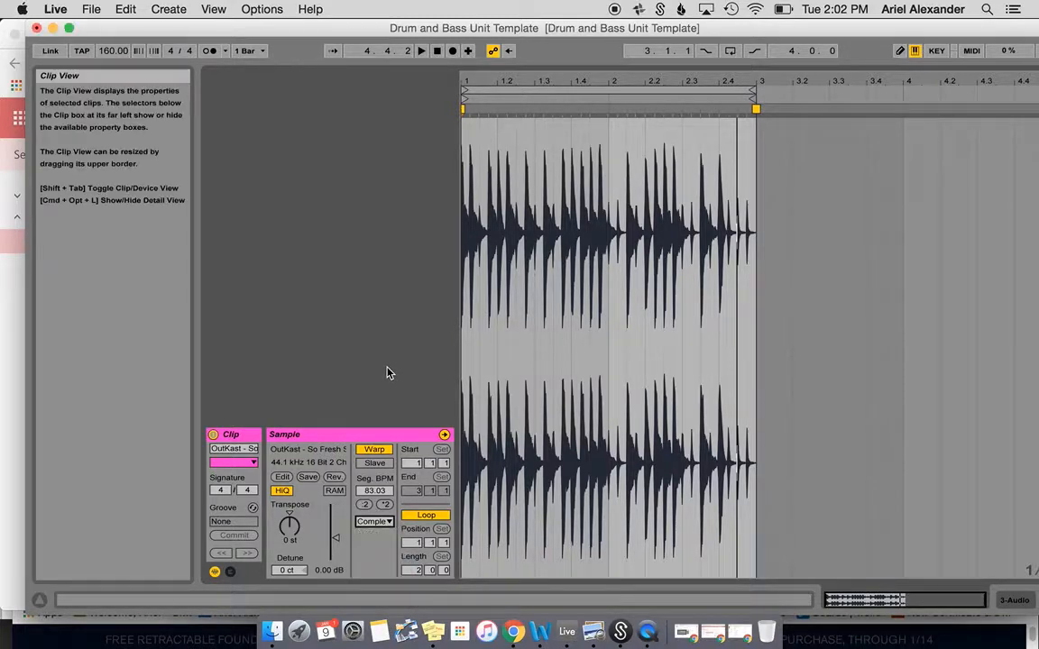
{"action": "left_click", "coordinate": [1019, 597]}
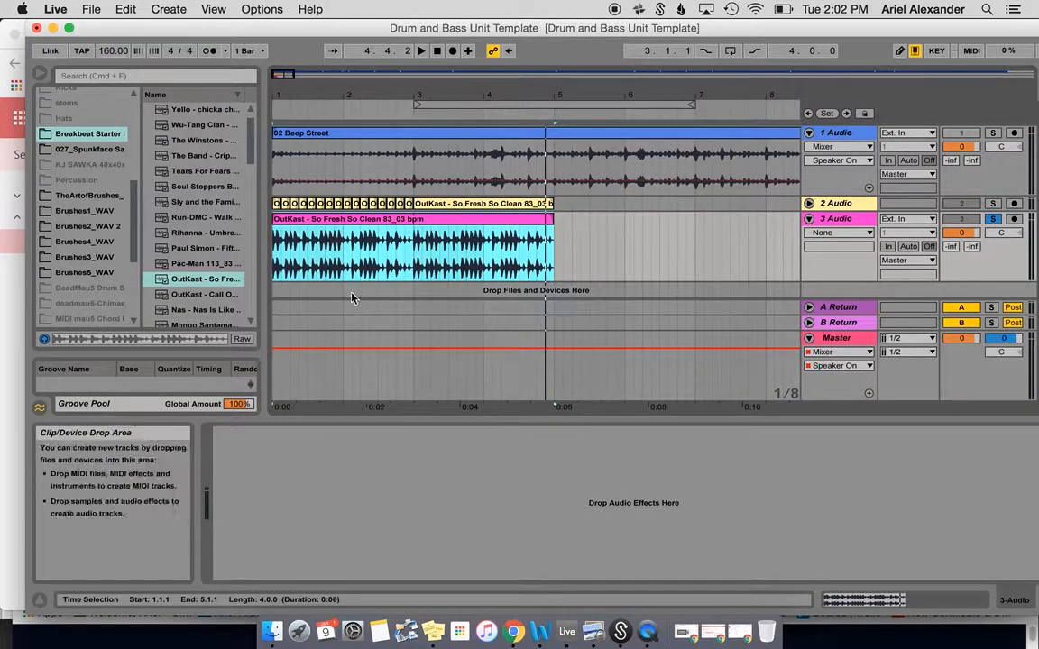
- Set the arrangement's fixed grid to 1/8
{"action": "left_click", "coordinate": [276, 260]}
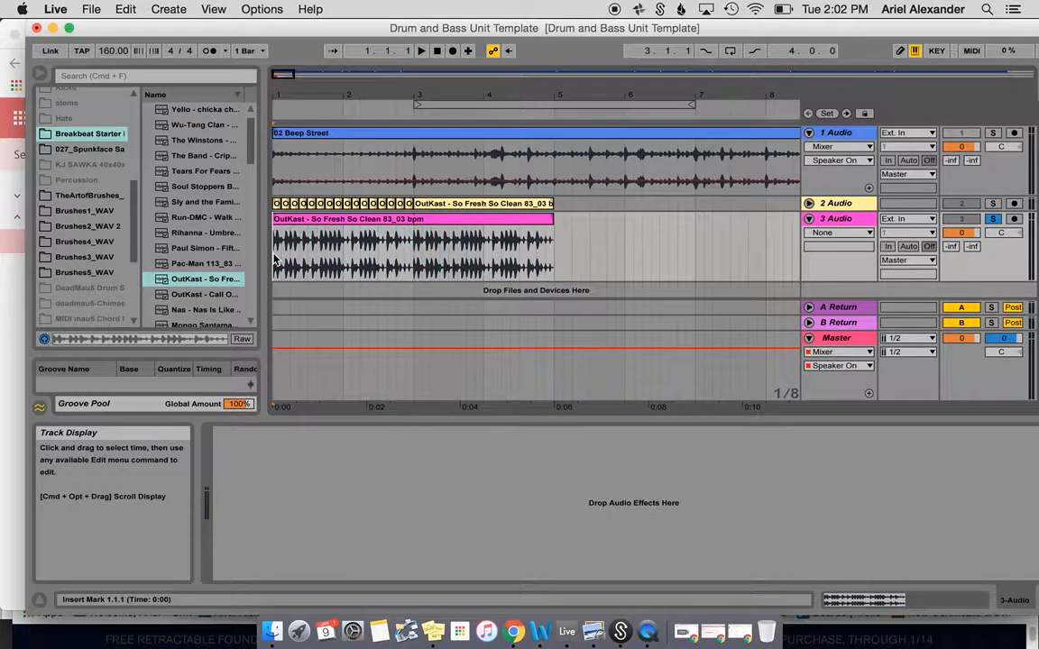
{"action": "left_click", "coordinate": [642, 352]}
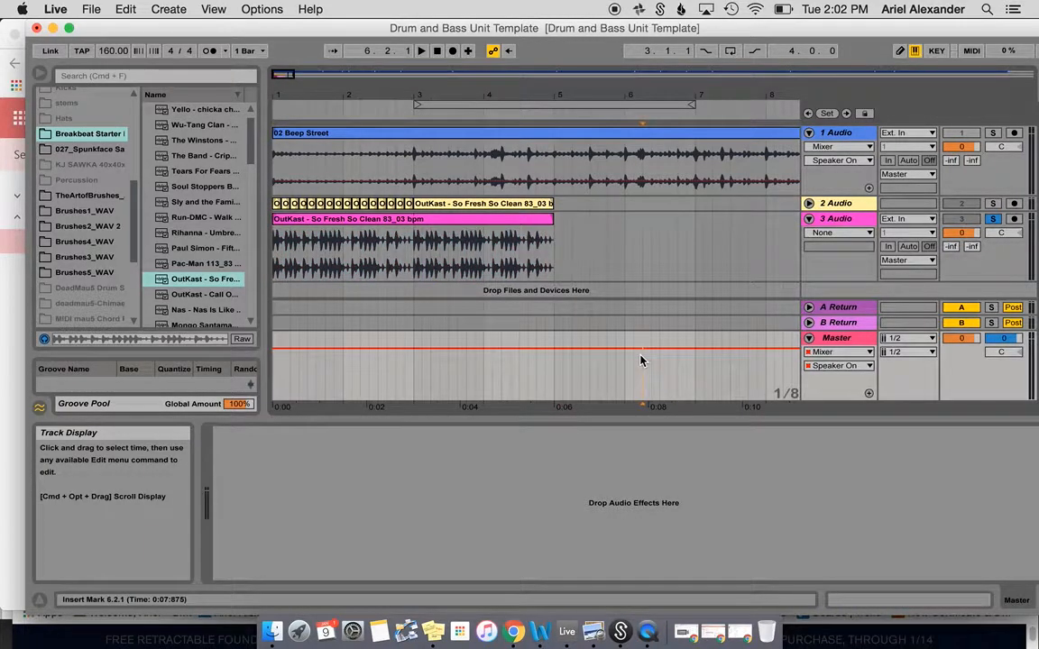
{"action": "right_click", "coordinate": [792, 395]}
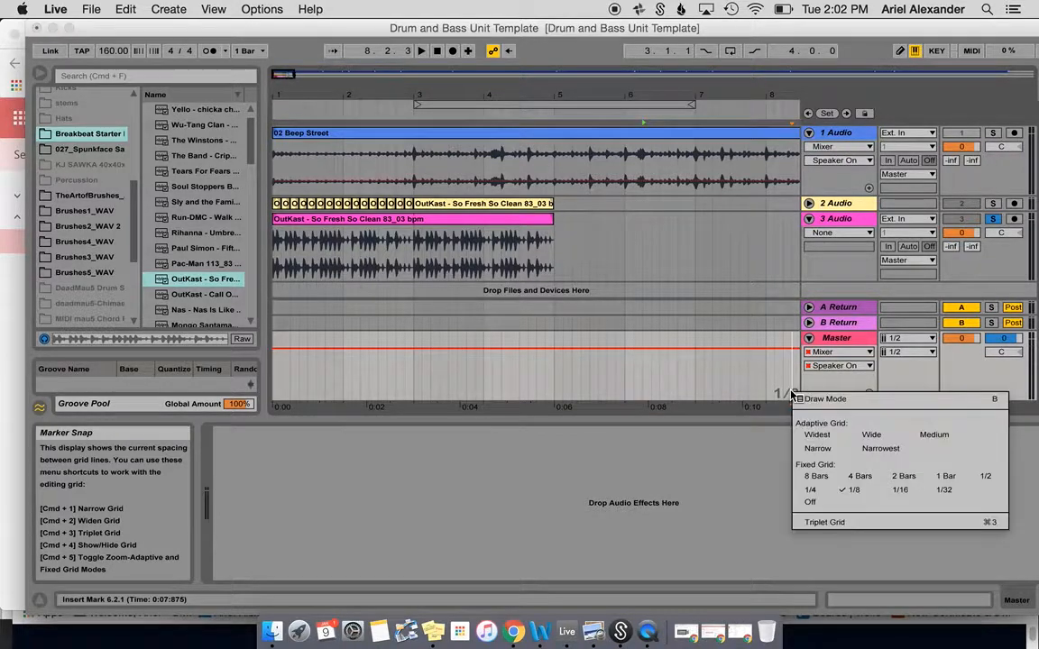
{"action": "left_click", "coordinate": [859, 492]}
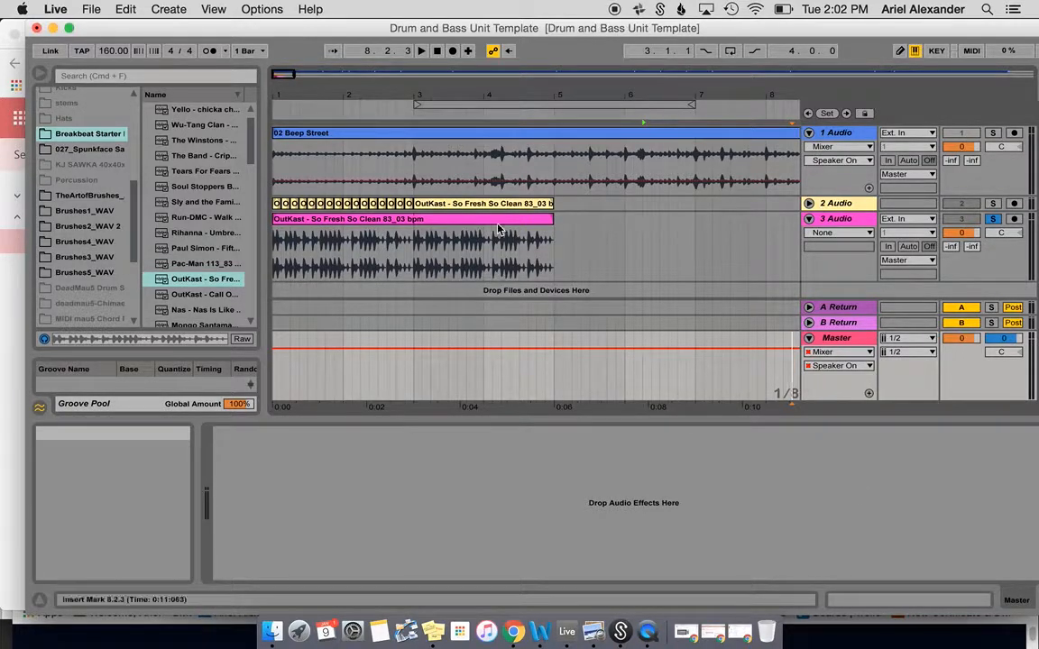
- Shift the window to reveal its hidden edge and hide the detail view to enlarge the arrangement
{"action": "left_click", "coordinate": [275, 255]}
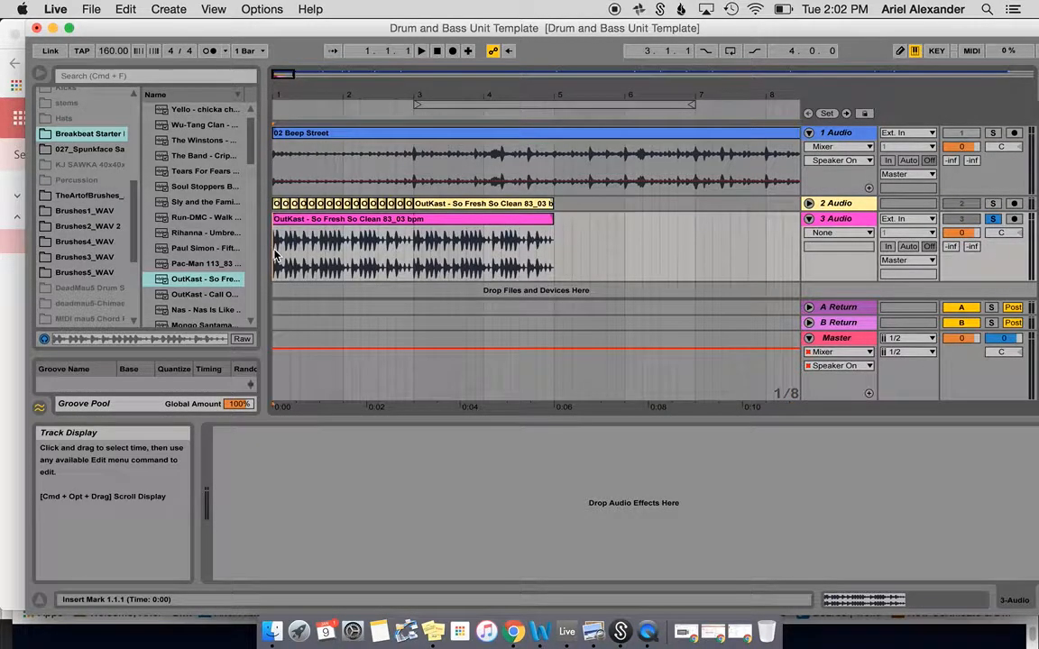
{"action": "left_click_drag", "start_coordinate": [709, 32], "coordinate": [672, 33]}
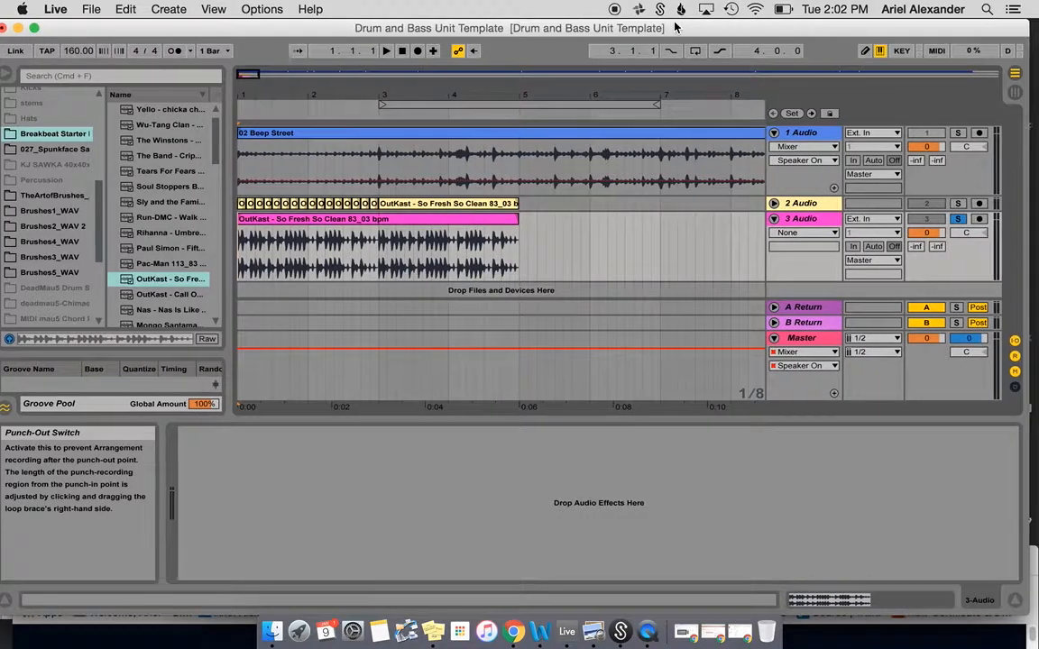
{"action": "left_click", "coordinate": [1013, 600]}
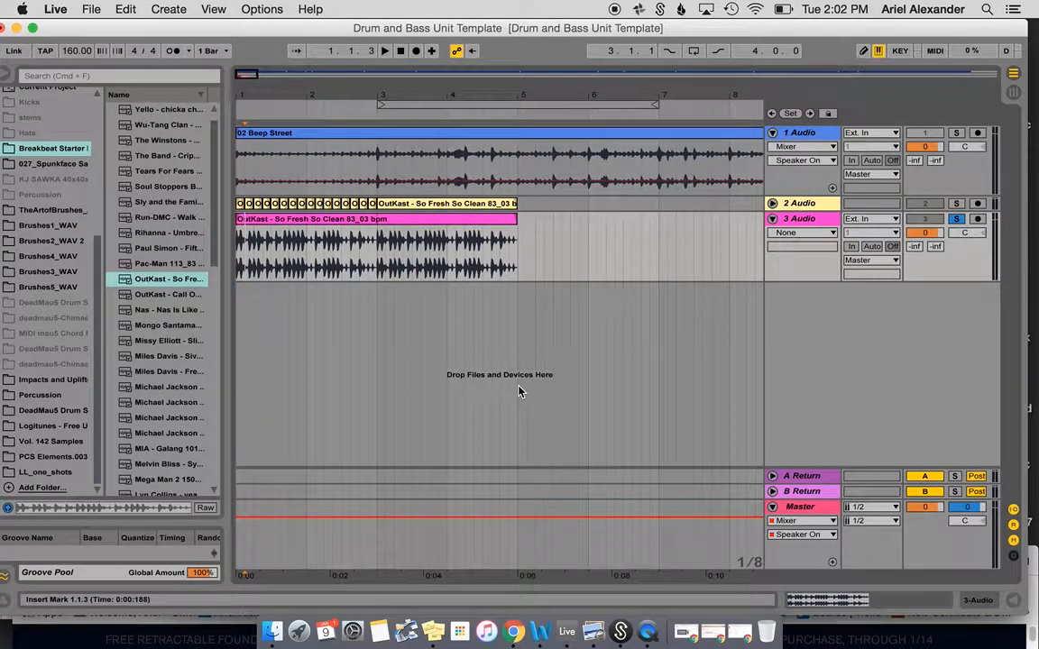
- Split the OutKast clip on the 3 Audio track at four consecutive 1/8 grid lines, from 1.1.3 to 1.3.1
{"action": "key", "text": "super+e"}
{"action": "key", "text": "Right"}
{"action": "key", "text": "super+e"}
{"action": "key", "text": "Right"}
{"action": "key", "text": "super+e"}
{"action": "key", "text": "Right"}
{"action": "key", "text": "super+e"}
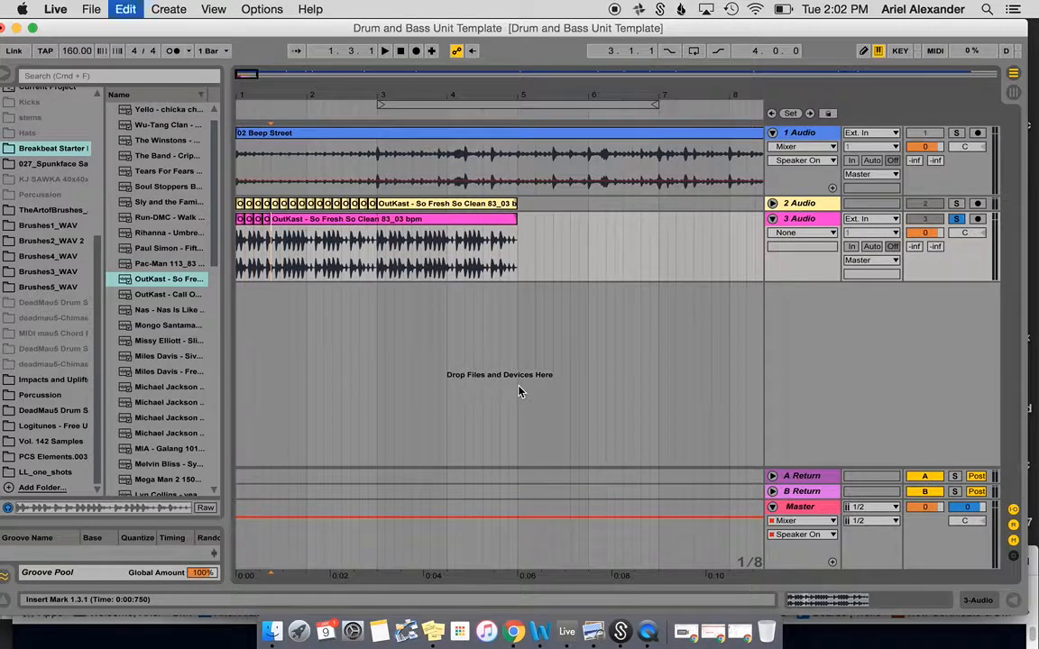
{"action": "left_click", "coordinate": [432, 228]}
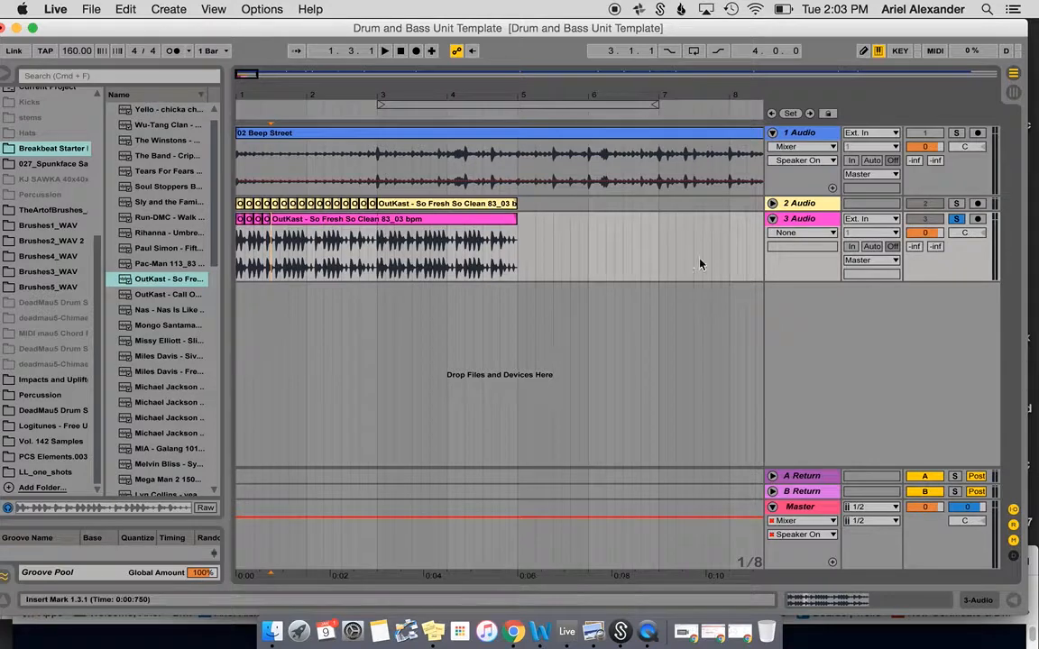
- Delete the 3 Audio track and unfold the 2 Audio track with the sliced OutKast loop
{"action": "left_click", "coordinate": [793, 218]}
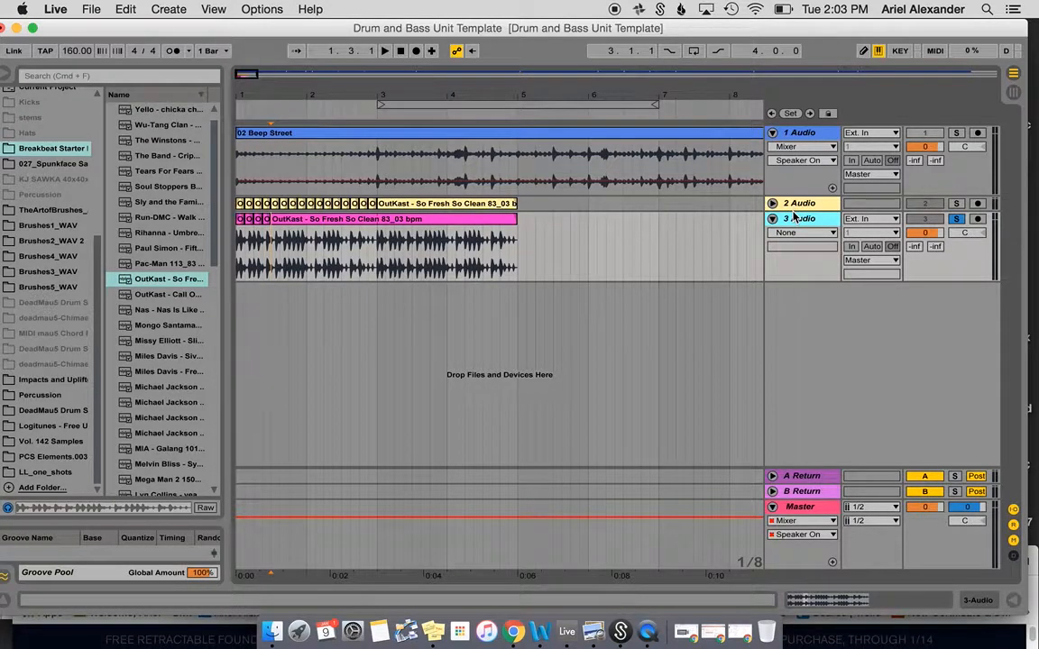
{"action": "key", "text": "Delete"}
{"action": "left_click", "coordinate": [772, 202]}
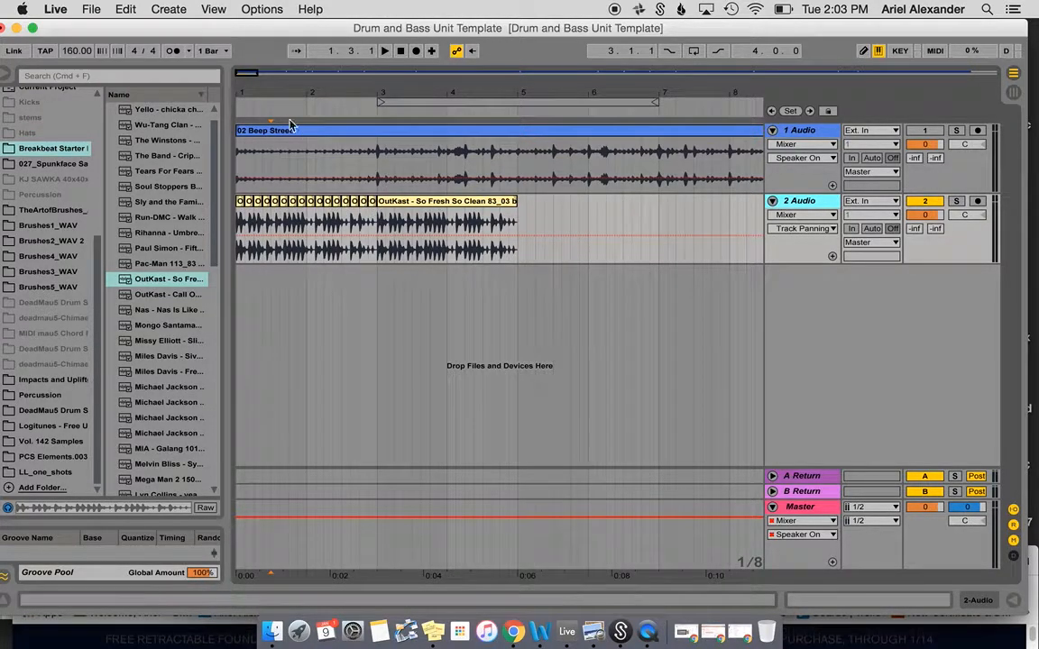
- Insert a new audio track below 2 Audio and solo it
{"action": "left_click_drag", "start_coordinate": [279, 85], "coordinate": [280, 91]}
{"action": "left_click", "coordinate": [319, 352]}
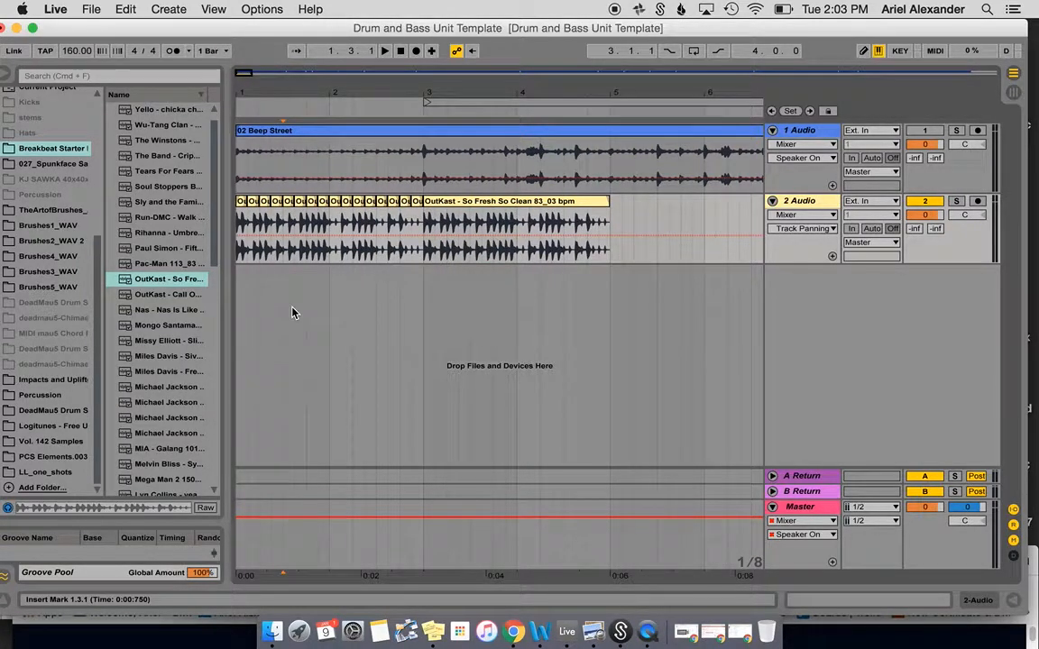
{"action": "key", "text": "super+t"}
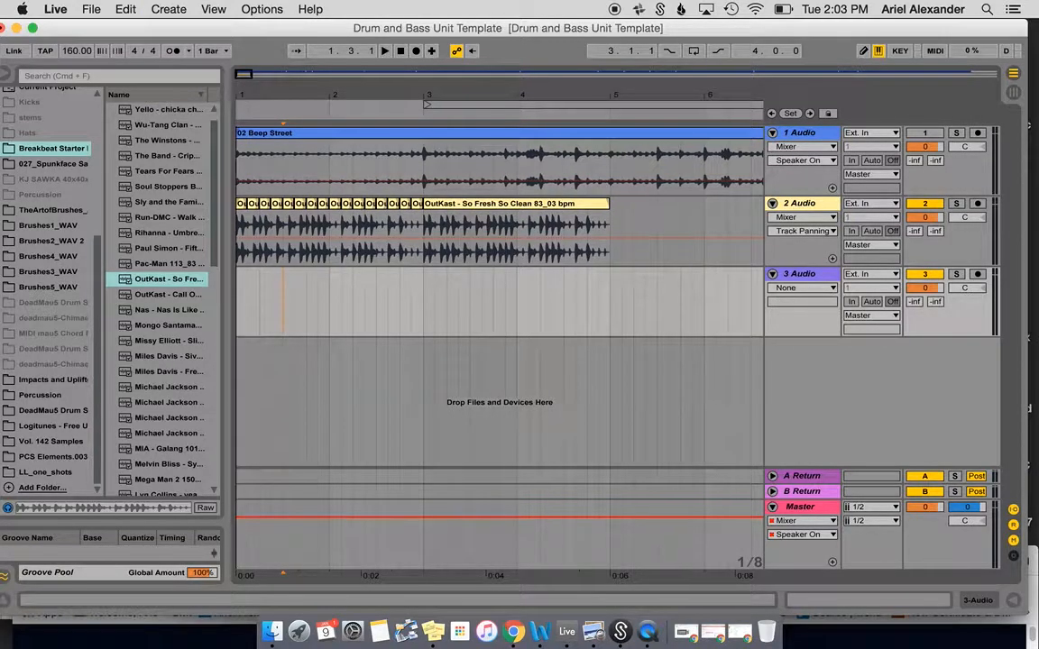
{"action": "mouse_move", "coordinate": [244, 98]}
{"action": "left_mouse_down"}
{"action": "mouse_move", "coordinate": [244, 110]}
{"action": "mouse_move", "coordinate": [244, 93]}
{"action": "left_mouse_up"}
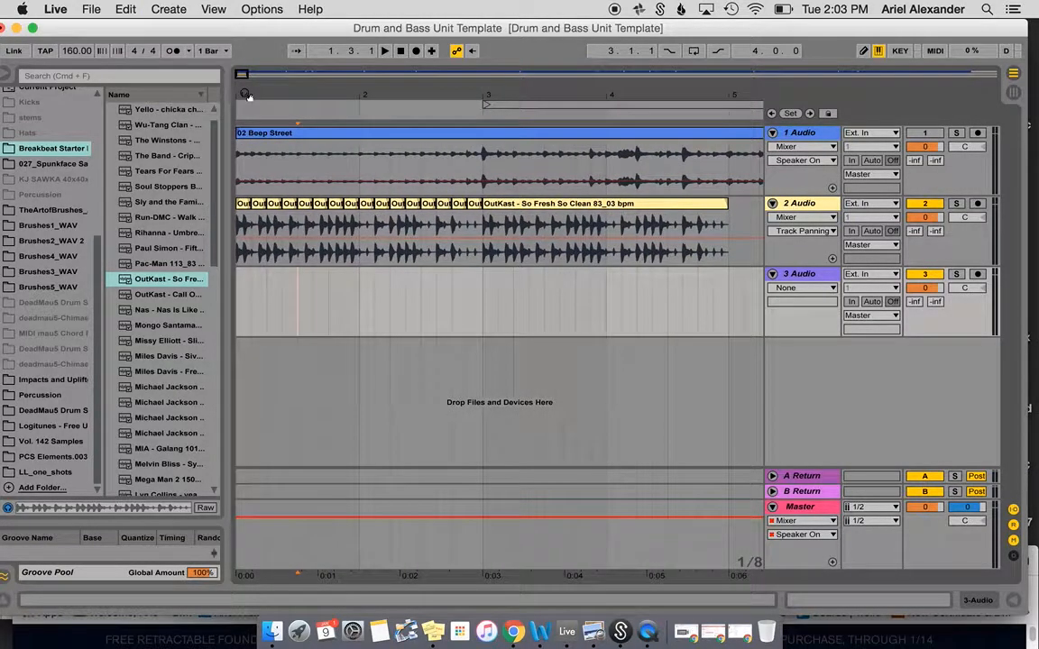
{"action": "left_click", "coordinate": [956, 273]}
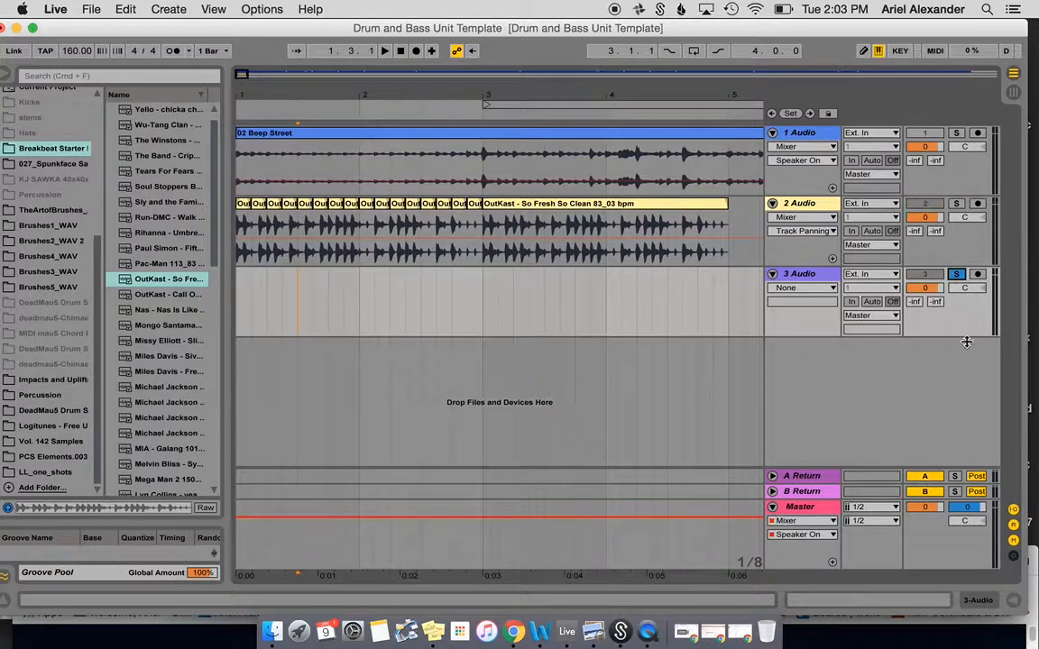
- Copy the 2 Audio slices at 1.1.1 and 1.3.3 onto 3 Audio, placing them at 1.1.1 and 1.1.3
{"action": "left_click", "coordinate": [241, 207]}
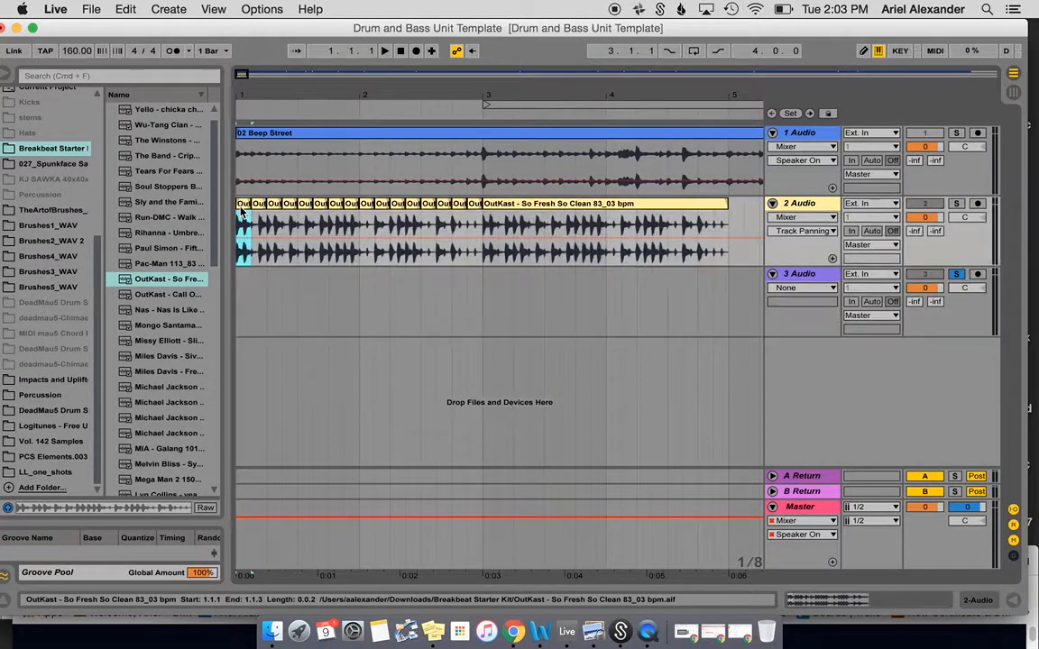
{"action": "left_click", "coordinate": [240, 293]}
{"action": "key", "text": "super+v"}
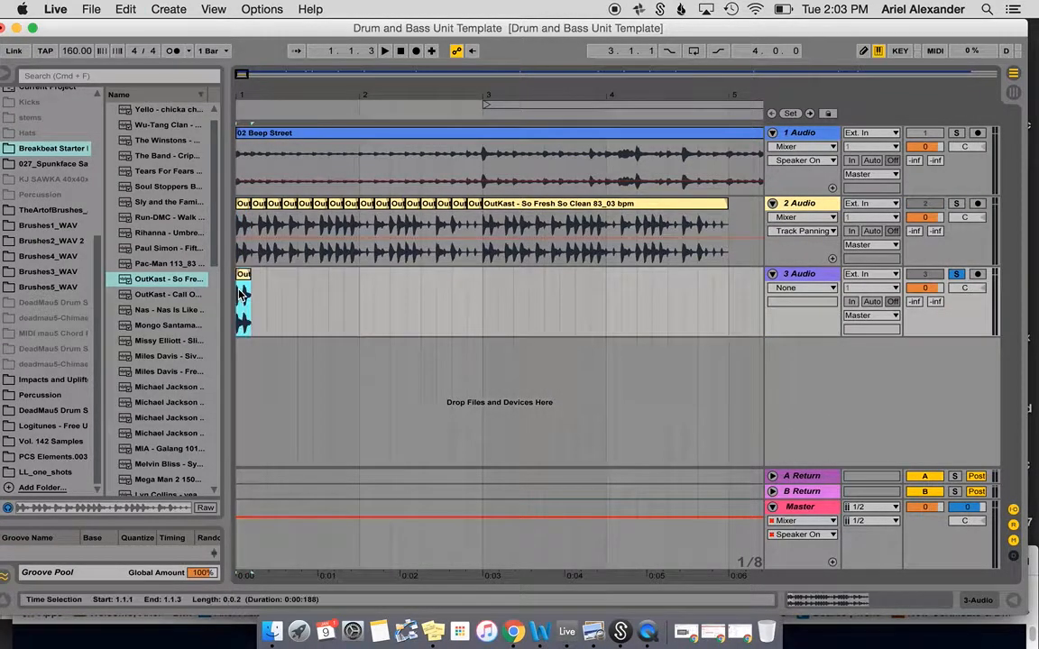
{"action": "left_click", "coordinate": [317, 205]}
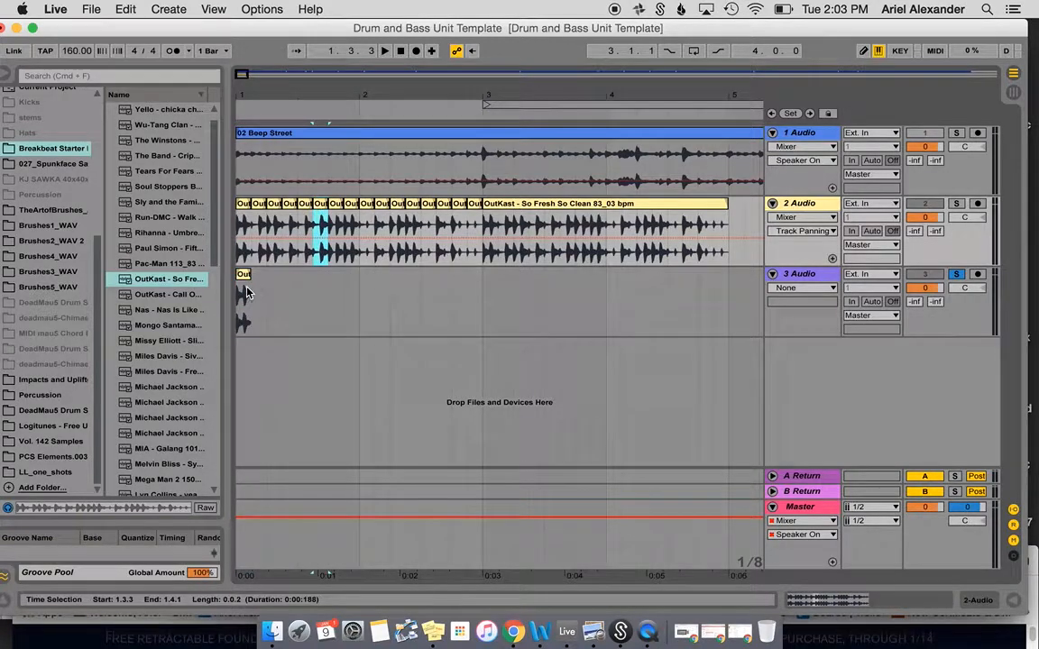
{"action": "left_click", "coordinate": [252, 292]}
{"action": "key", "text": "super+v"}
- Copy the 2 Audio slices at 1.2.3 and 1.4.1 onto 3 Audio, placing them at 1.2.1 and 1.2.3
{"action": "left_click_drag", "start_coordinate": [299, 224], "coordinate": [289, 223]}
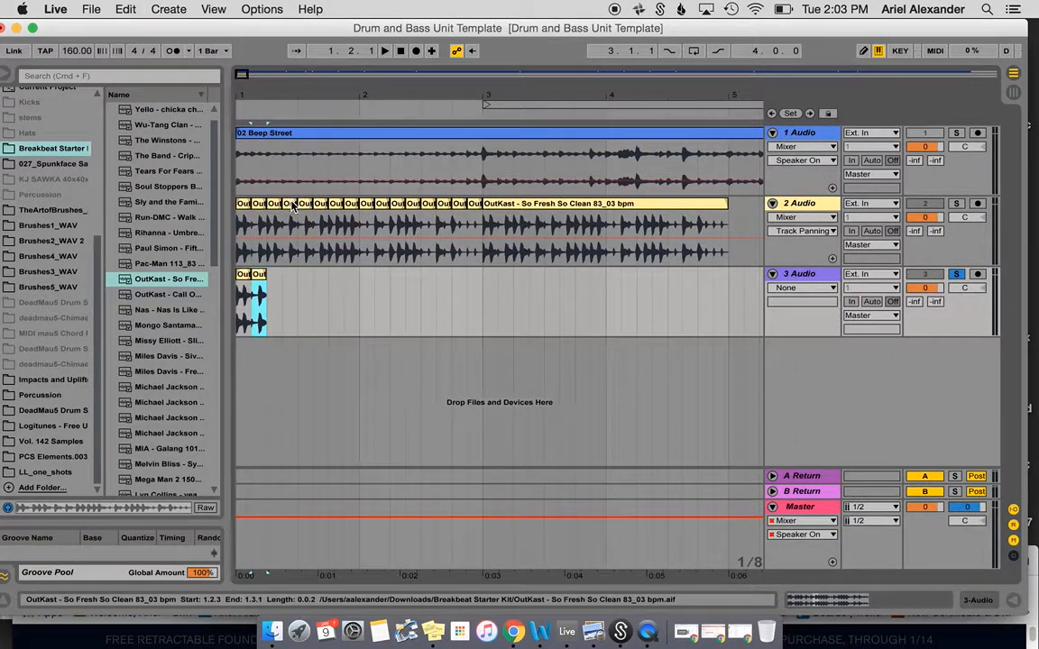
{"action": "key", "text": "super+c"}
{"action": "left_click", "coordinate": [267, 293]}
{"action": "key", "text": "super+v"}
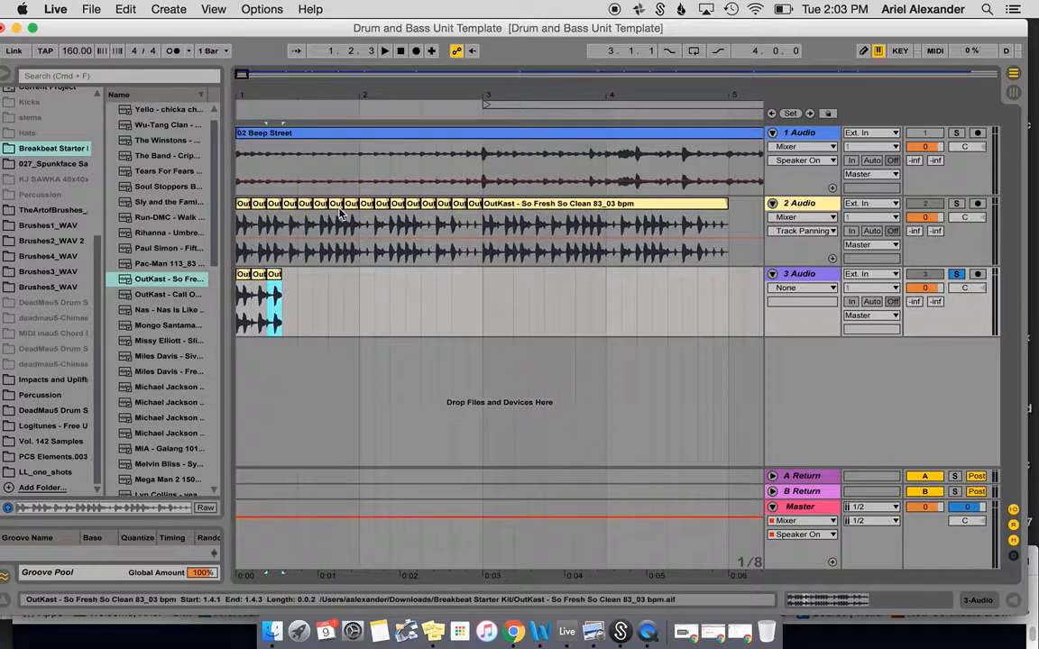
{"action": "left_click", "coordinate": [336, 206]}
{"action": "key", "text": "super+c"}
{"action": "left_click", "coordinate": [275, 302]}
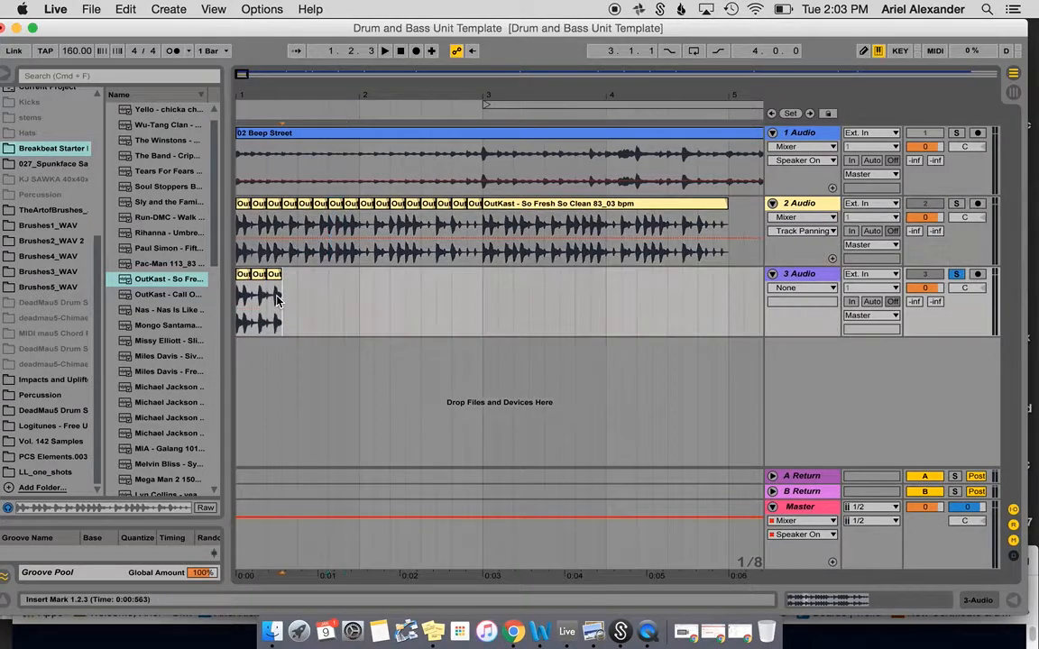
{"action": "key", "text": "super+v"}
- Copy the 2 Audio slice at 1.4.3 to 1.3.1 on 3 Audio and play the rearranged sequence from the start
{"action": "left_click_drag", "start_coordinate": [345, 219], "coordinate": [355, 206]}
{"action": "key", "text": "super+c"}
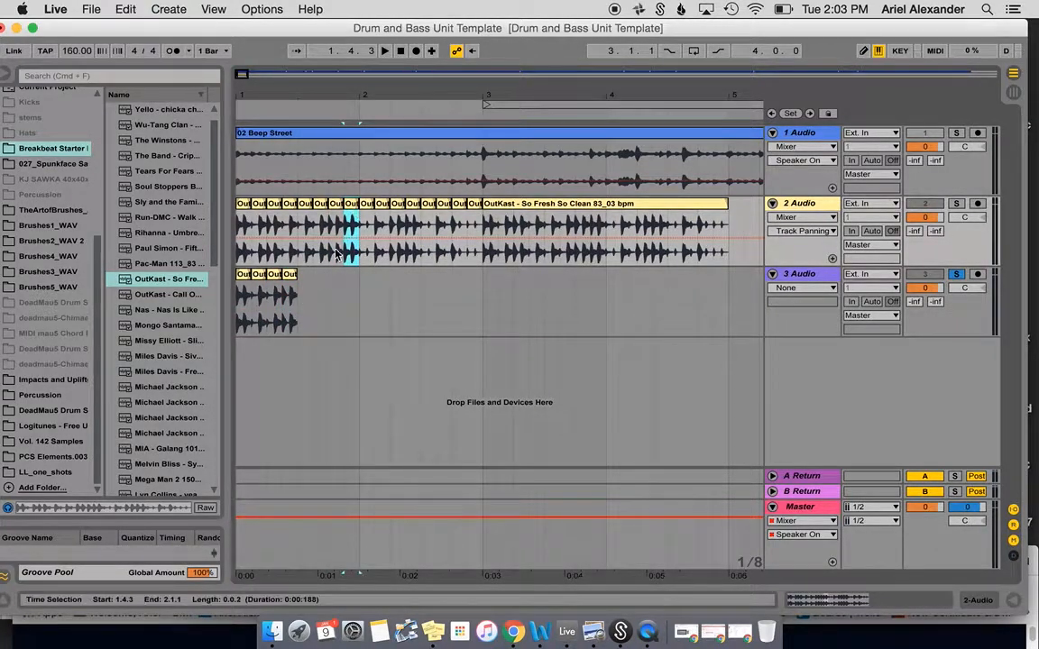
{"action": "left_click", "coordinate": [302, 287]}
{"action": "key", "text": "super+v"}
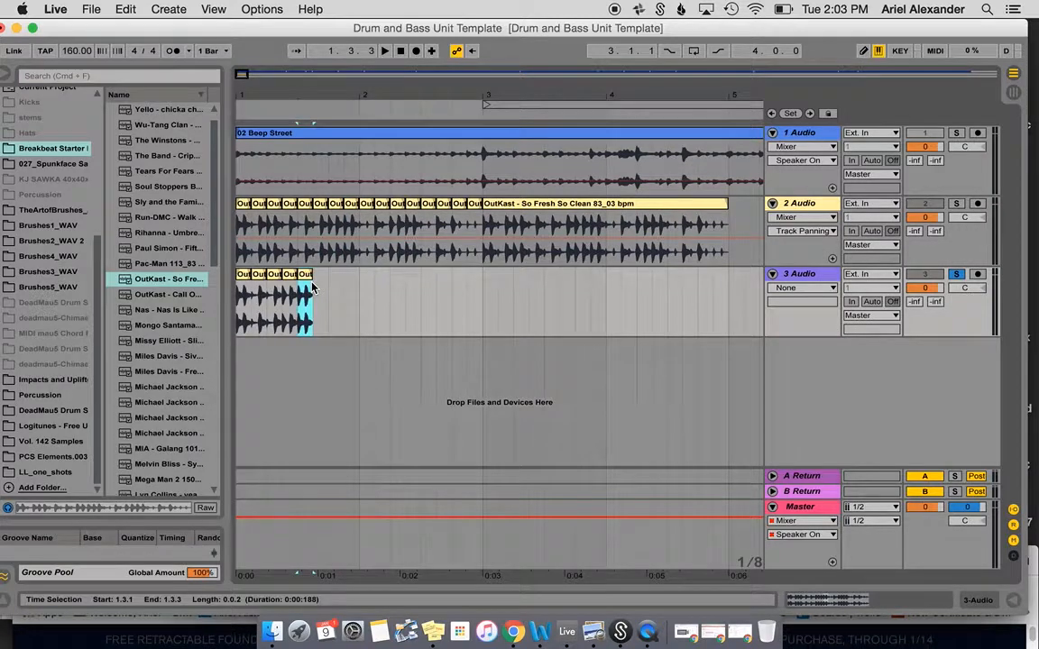
{"action": "left_click", "coordinate": [400, 51]}
{"action": "left_click", "coordinate": [384, 51]}
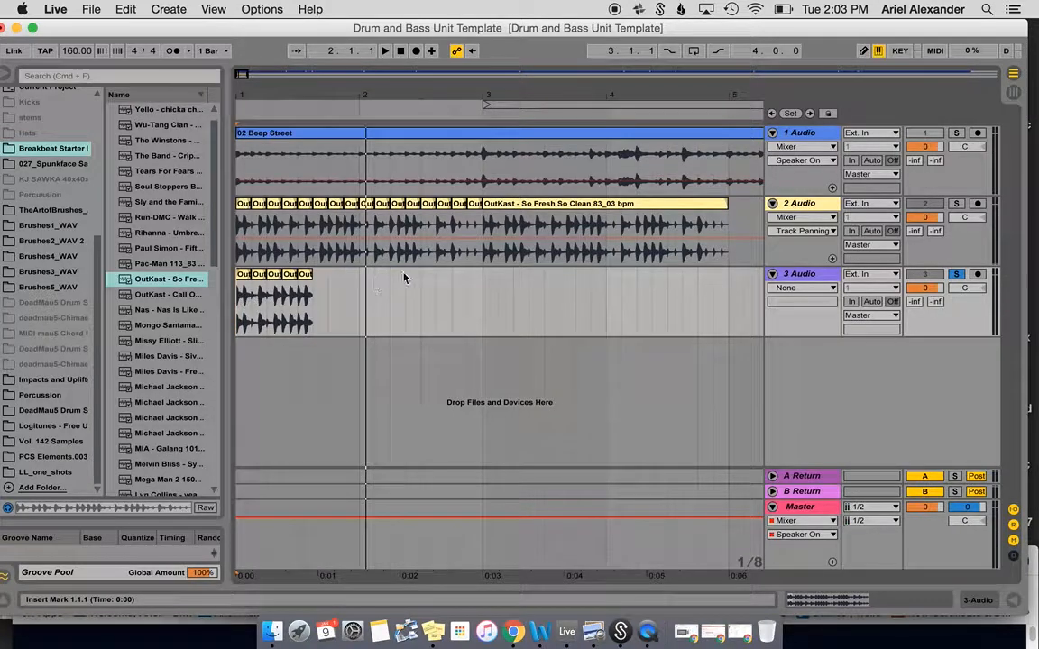
- Reverse the sample of the second slice on 3 Audio, at 1.1.3, and play the sequence back
{"action": "mouse_move", "coordinate": [384, 96]}
{"action": "left_mouse_down"}
{"action": "mouse_move", "coordinate": [384, 74]}
{"action": "mouse_move", "coordinate": [366, 99]}
{"action": "left_mouse_up"}
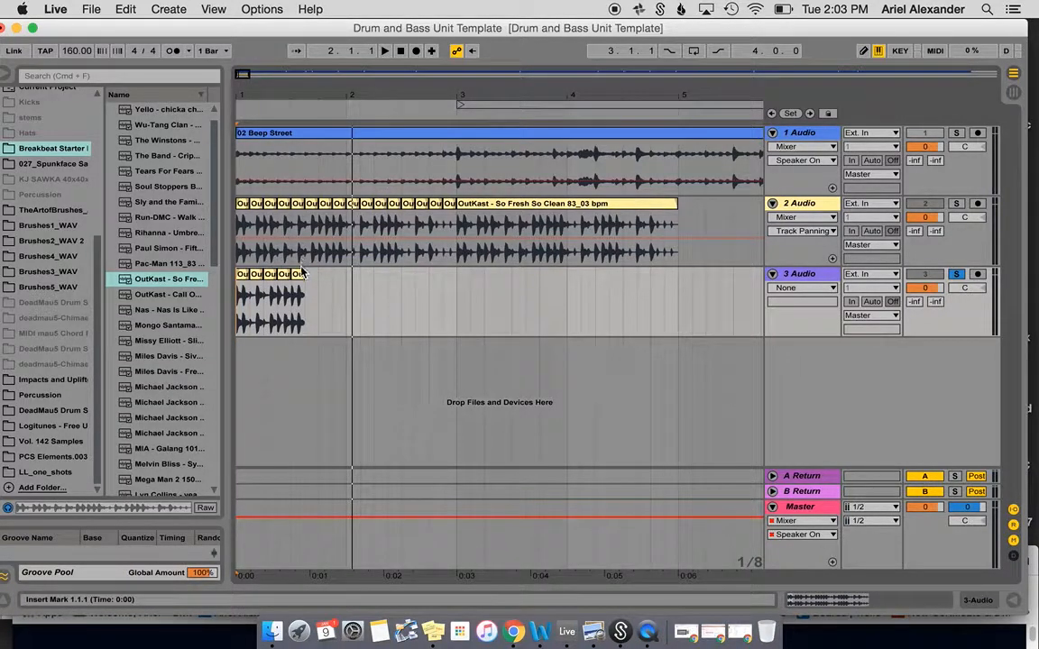
{"action": "left_click_drag", "start_coordinate": [290, 298], "coordinate": [303, 277]}
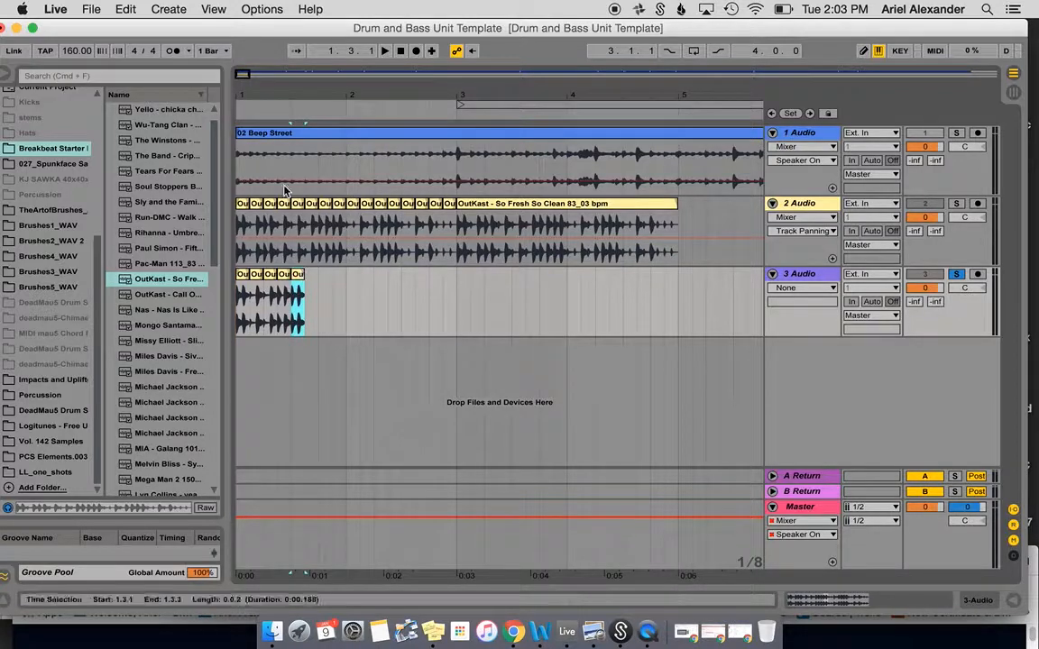
{"action": "left_click_drag", "start_coordinate": [251, 95], "coordinate": [251, 138]}
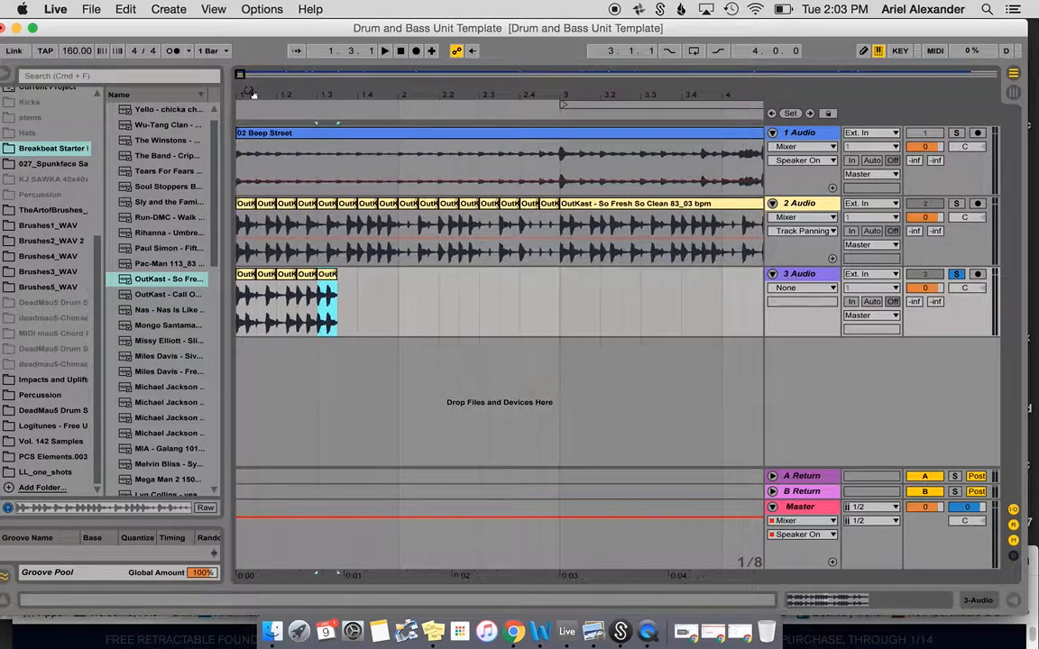
{"action": "left_click", "coordinate": [245, 275]}
{"action": "left_click", "coordinate": [267, 276]}
{"action": "double_click", "coordinate": [267, 281]}
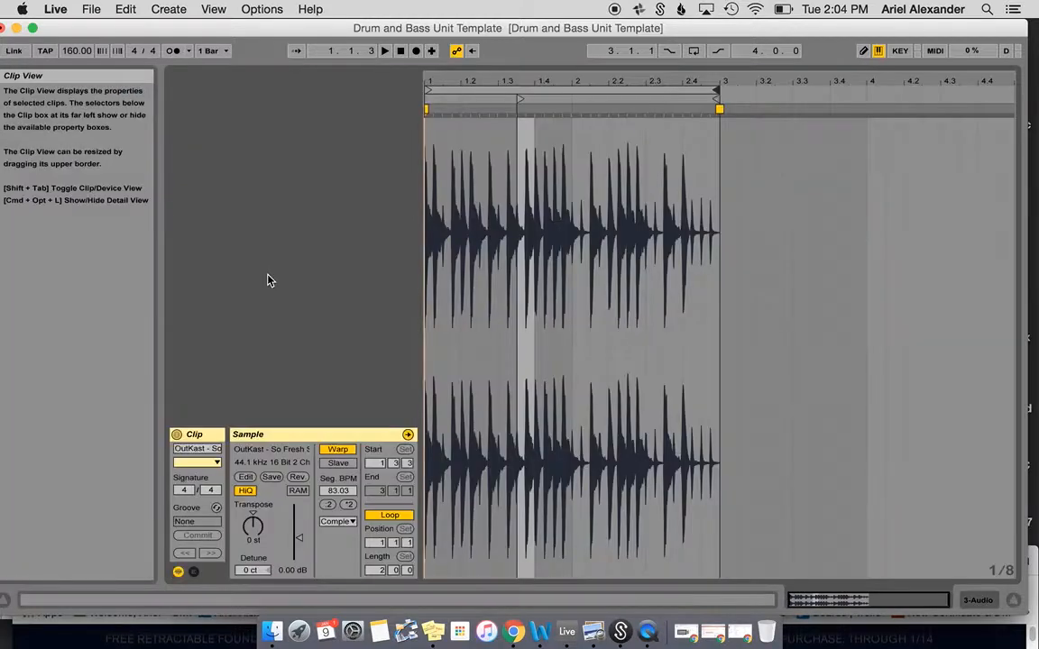
{"action": "left_click", "coordinate": [298, 479]}
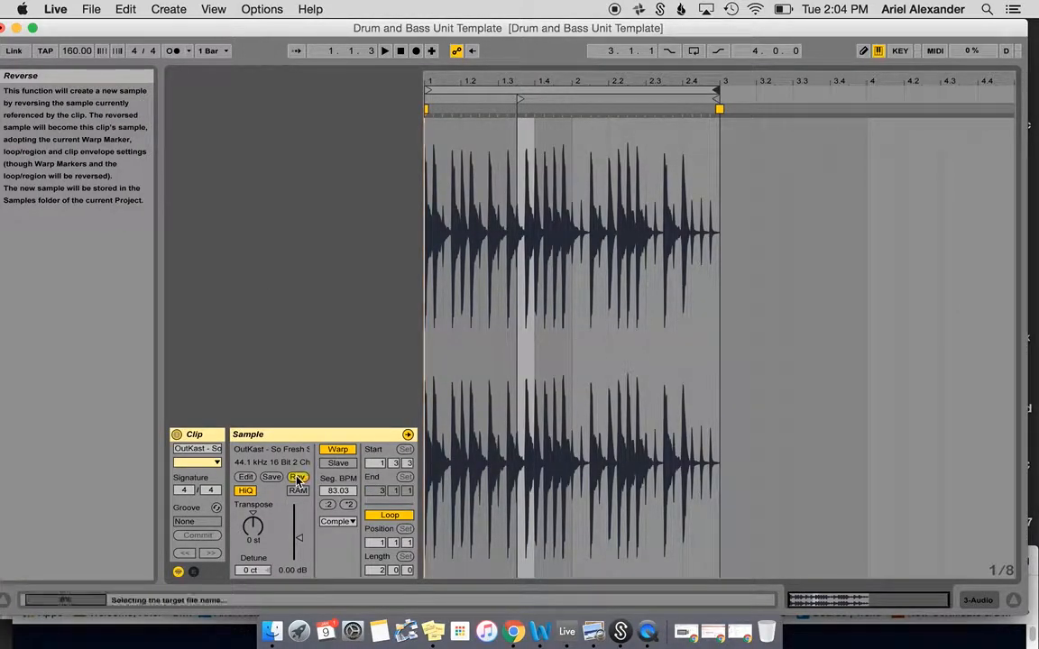
{"action": "left_click", "coordinate": [1014, 601]}
{"action": "left_click", "coordinate": [385, 50]}
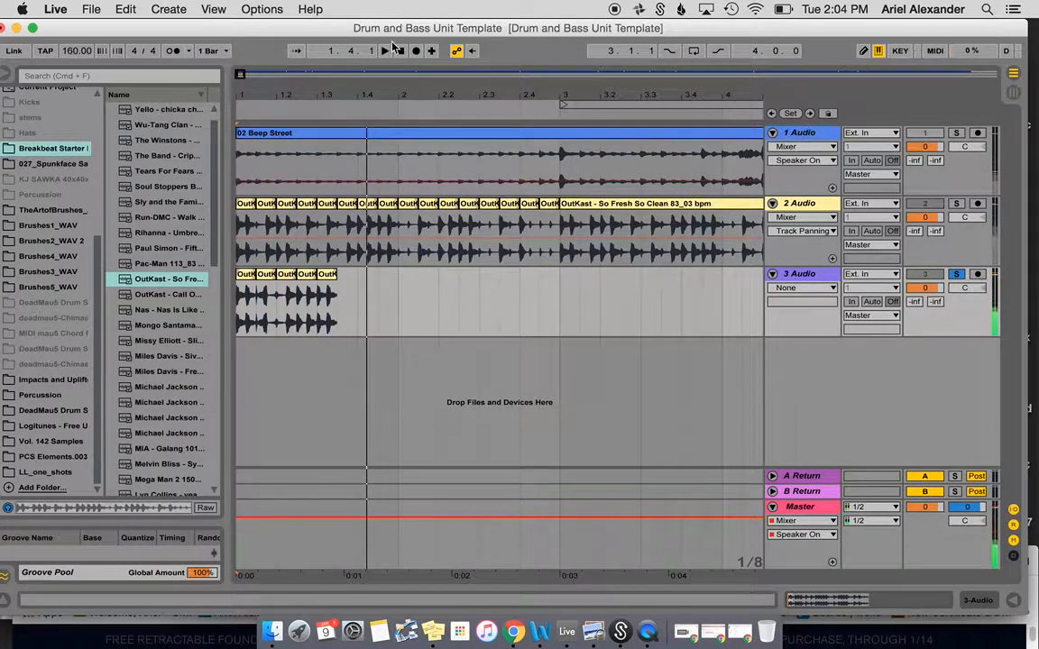
{"action": "left_click", "coordinate": [385, 51]}
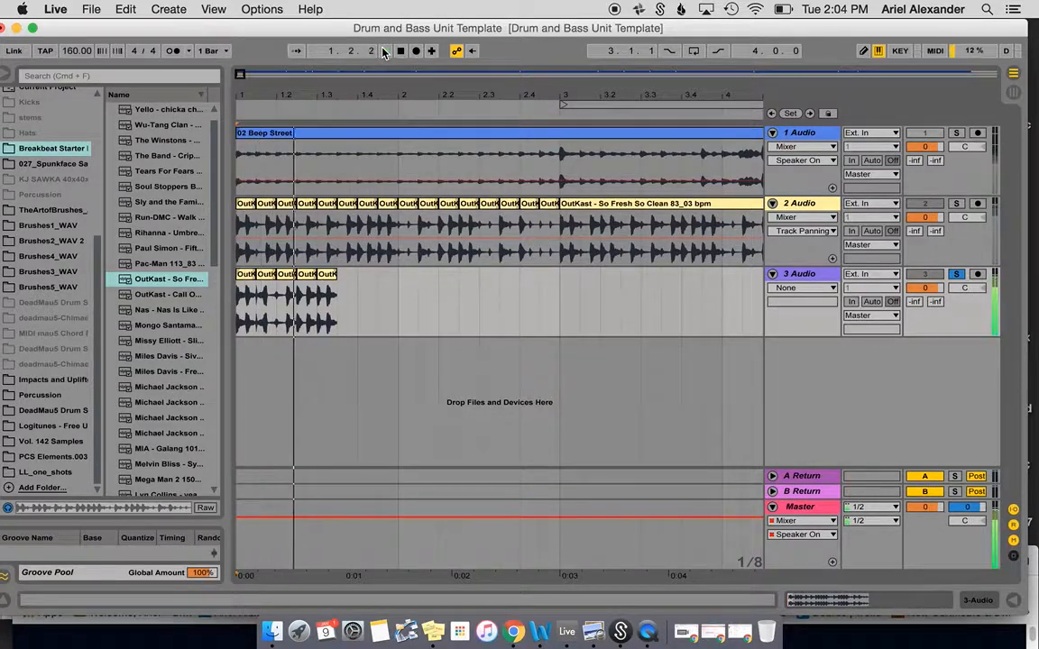
- Transpose the fourth slice on 3 Audio, at 1.2.3, up 8 semitones and play the sequence back
{"action": "left_click_drag", "start_coordinate": [277, 283], "coordinate": [296, 282]}
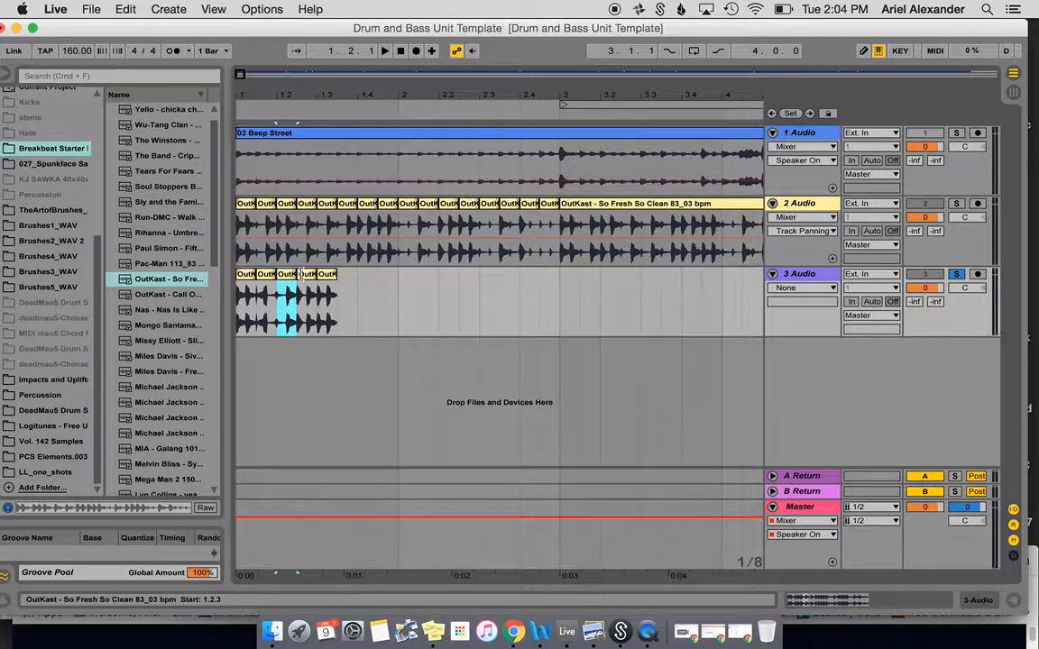
{"action": "double_click", "coordinate": [300, 273]}
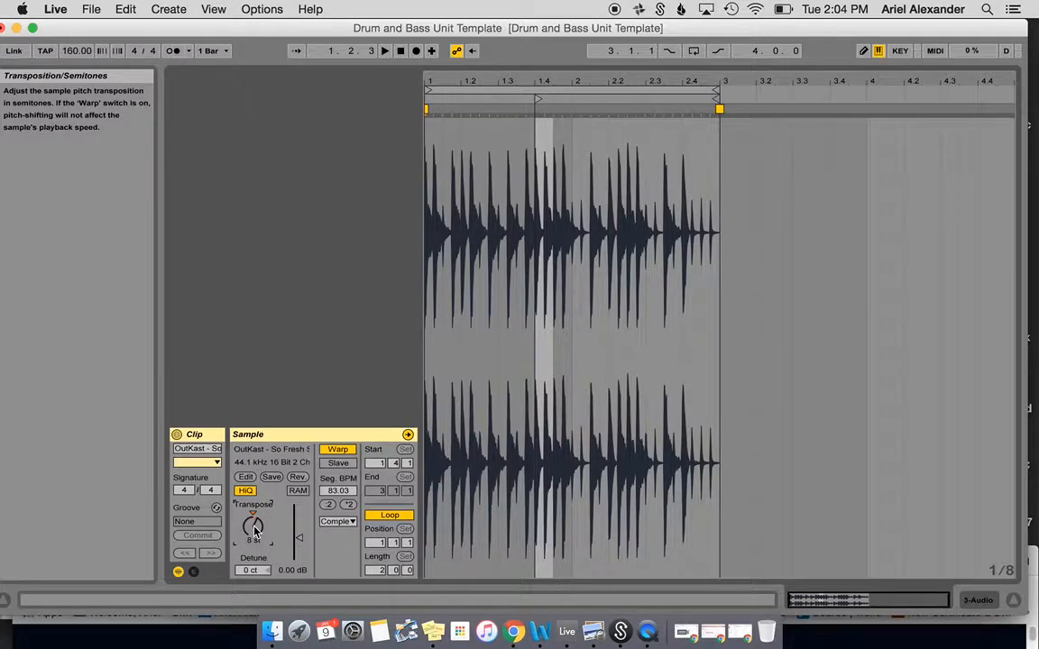
{"action": "key", "text": "space"}
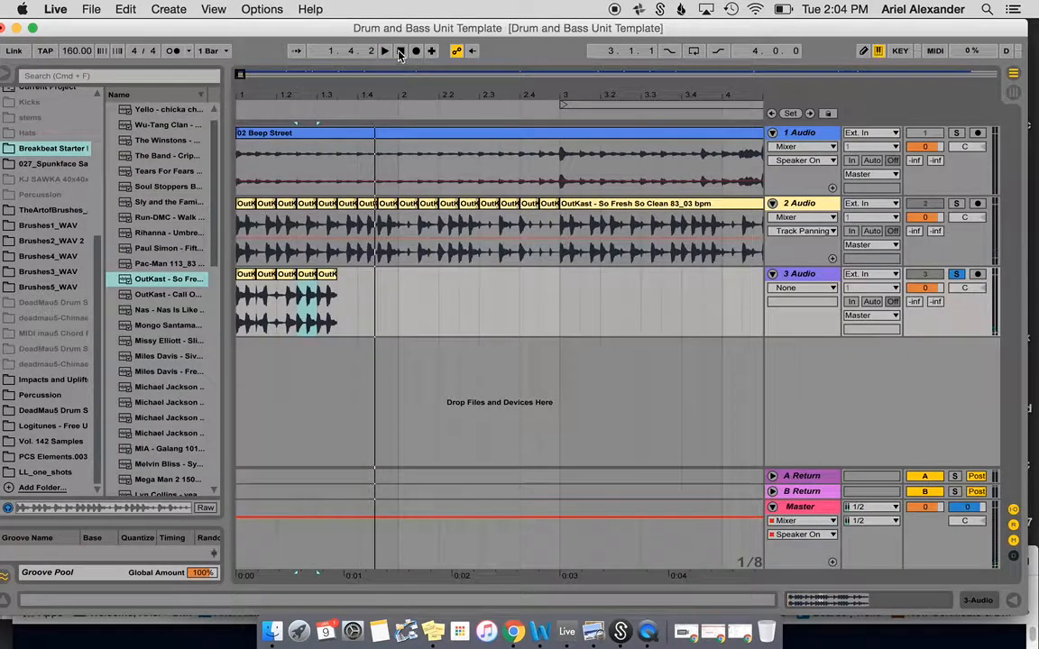
{"action": "left_click", "coordinate": [399, 52]}
{"action": "key", "text": "space"}
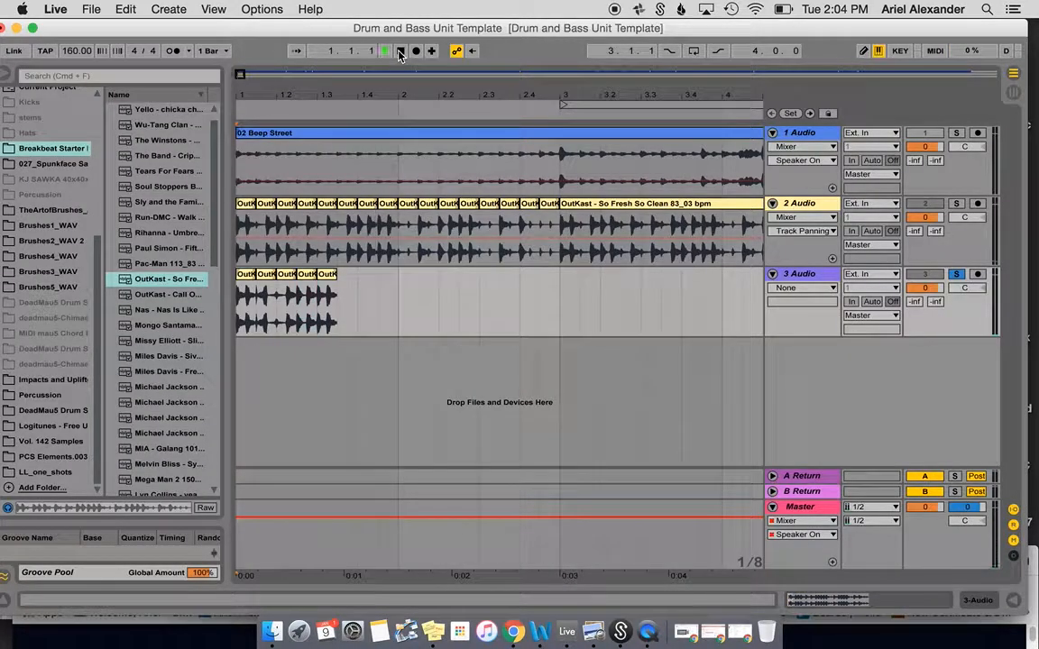
{"action": "key", "text": "space"}
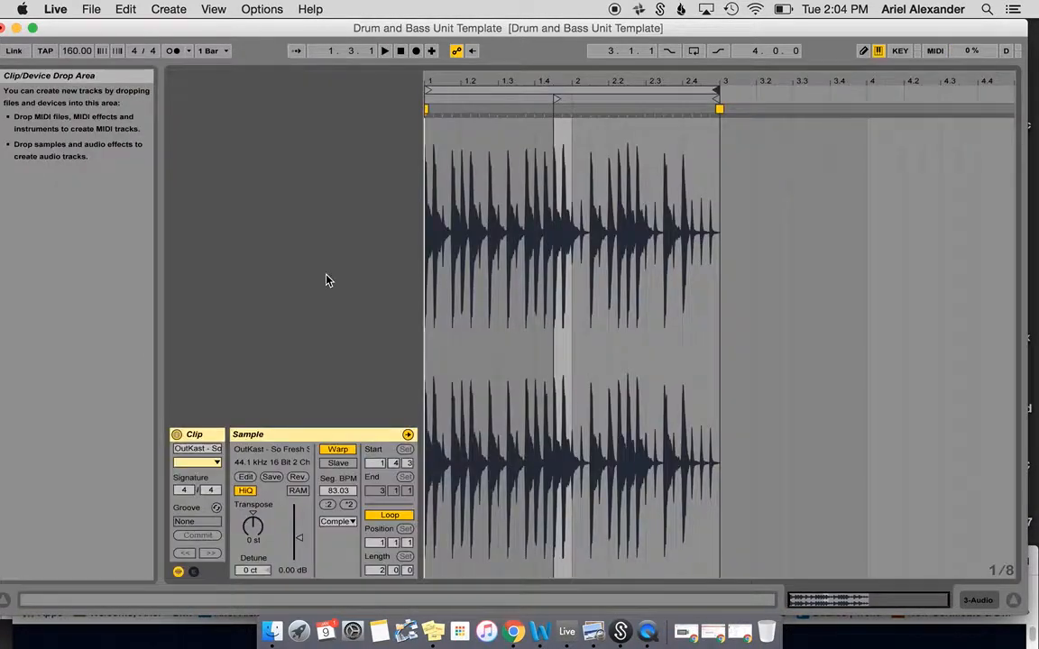
- Add a warp marker at 1.4.4 in the sample of the fifth slice on 3 Audio, then hide the clip view
{"action": "left_click_drag", "start_coordinate": [552, 83], "coordinate": [572, 82]}
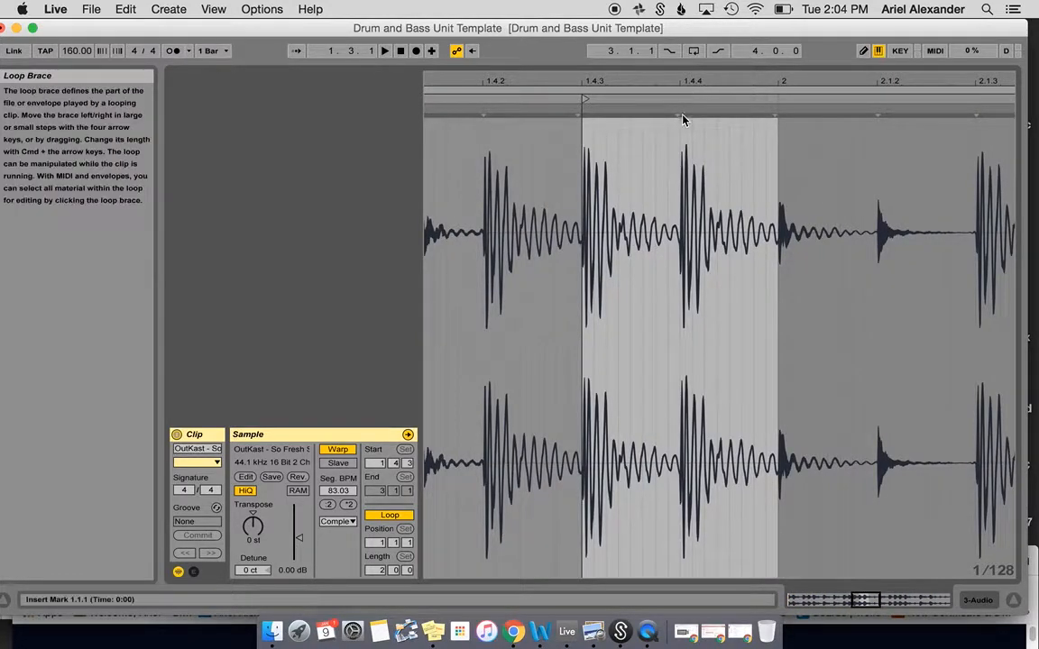
{"action": "left_click_drag", "start_coordinate": [676, 111], "coordinate": [680, 112]}
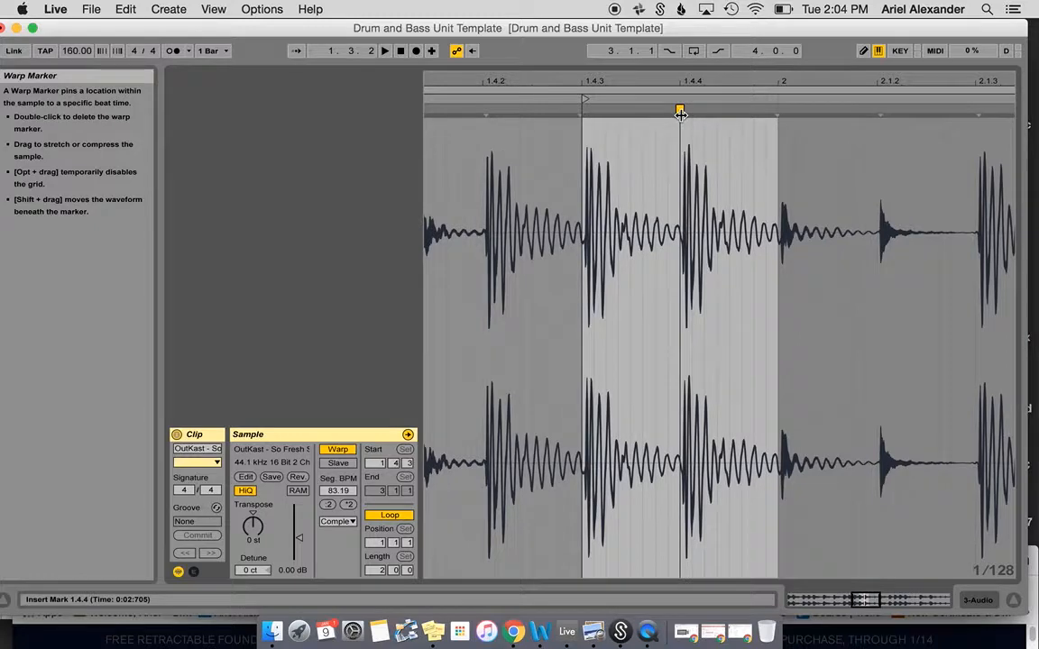
{"action": "left_click", "coordinate": [1012, 602]}
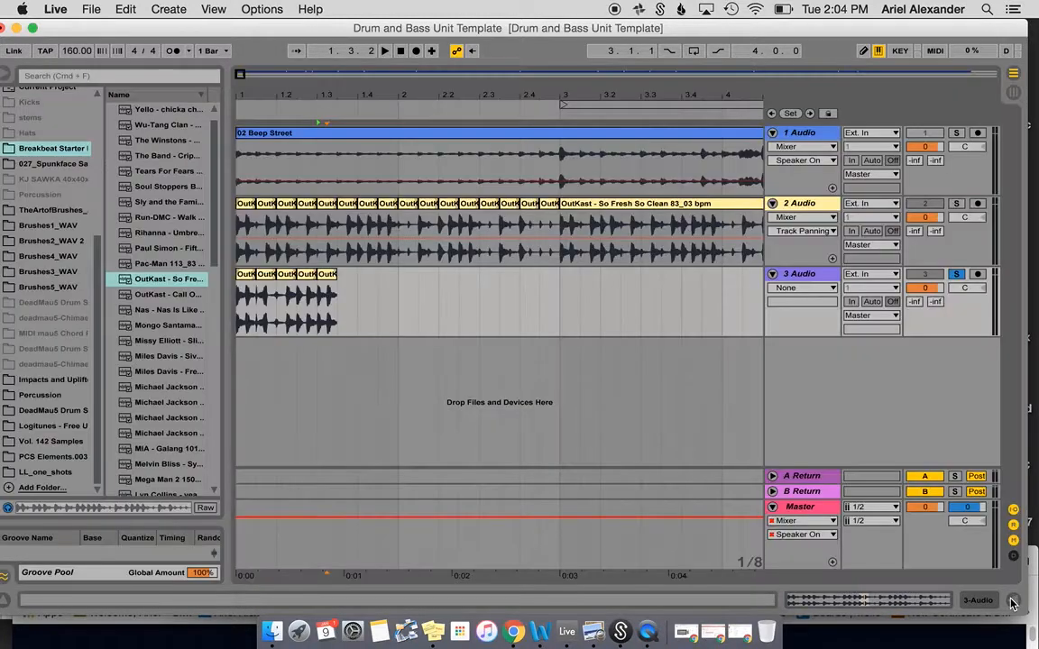
- Duplicate the five-slice pattern on 3 Audio five times in a row, extending it to 4.4.1
{"action": "left_click", "coordinate": [241, 279]}
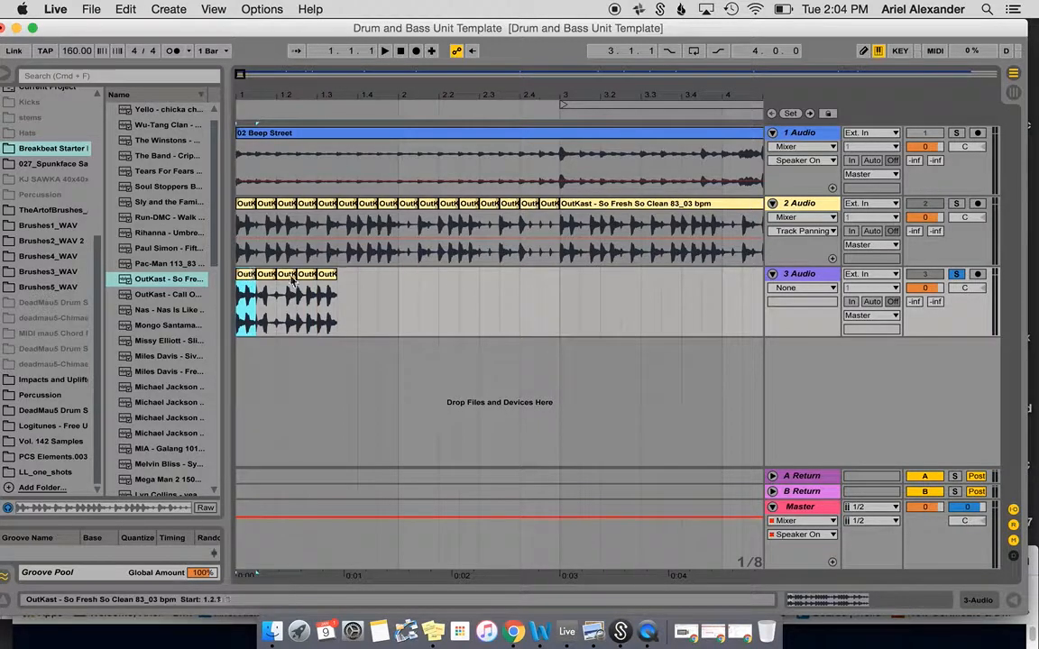
{"action": "left_click_drag", "start_coordinate": [300, 96], "coordinate": [299, 70]}
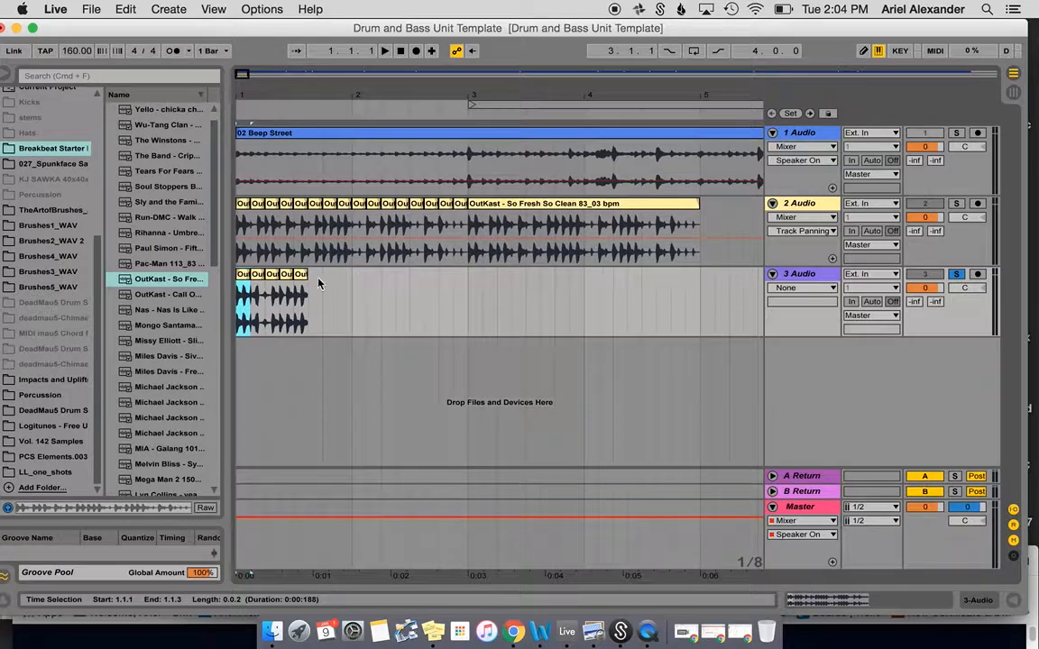
{"action": "left_click_drag", "start_coordinate": [318, 284], "coordinate": [239, 277]}
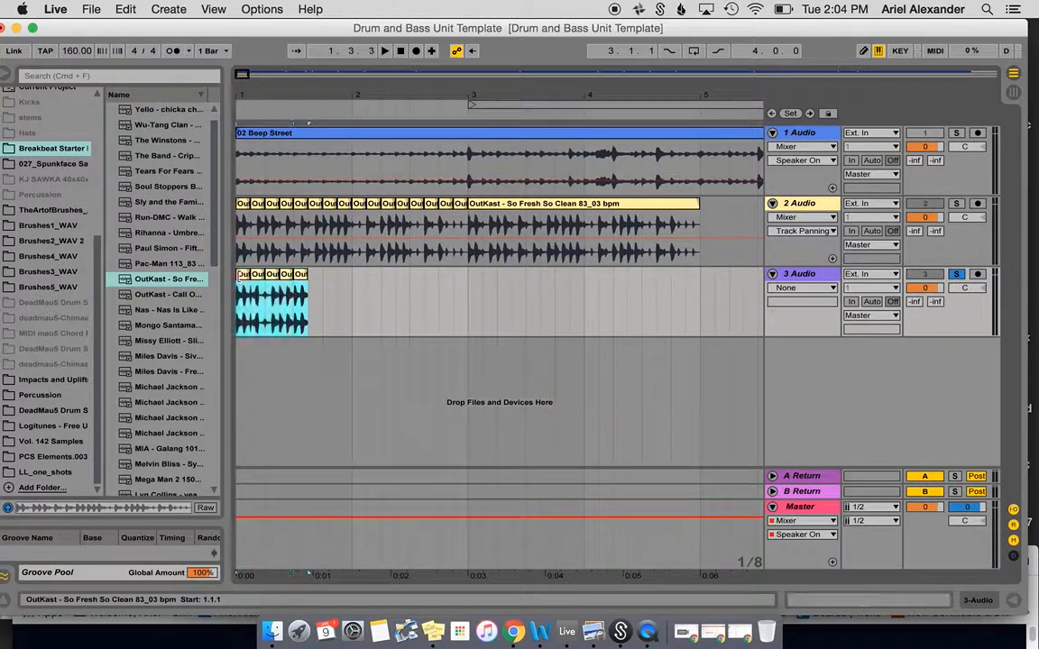
{"action": "key", "text": "super+d"}
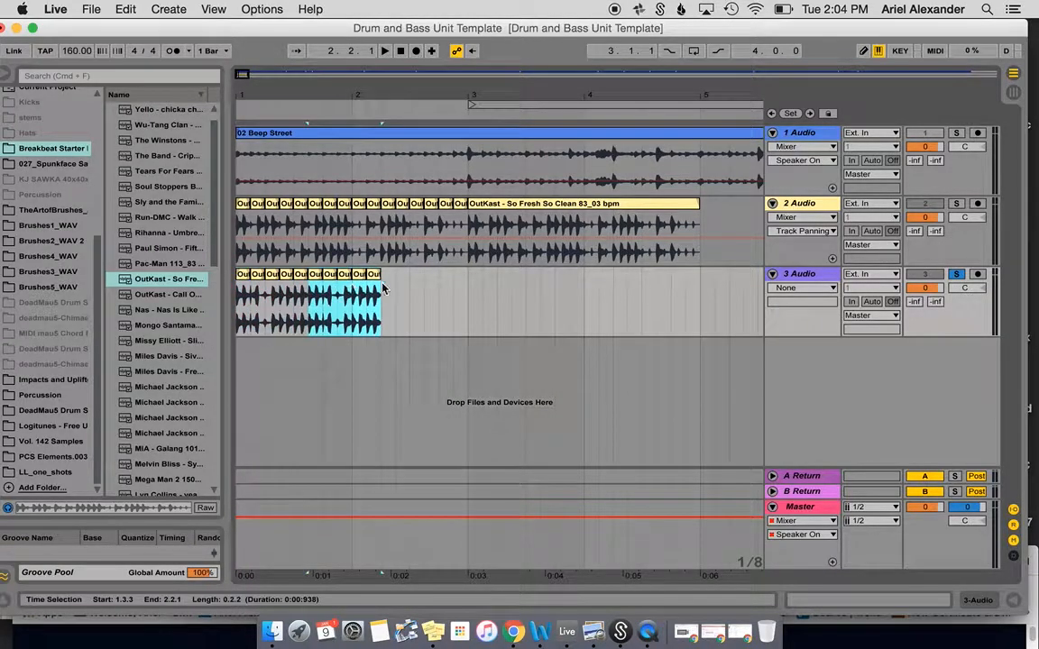
{"action": "key", "text": "super+d"}
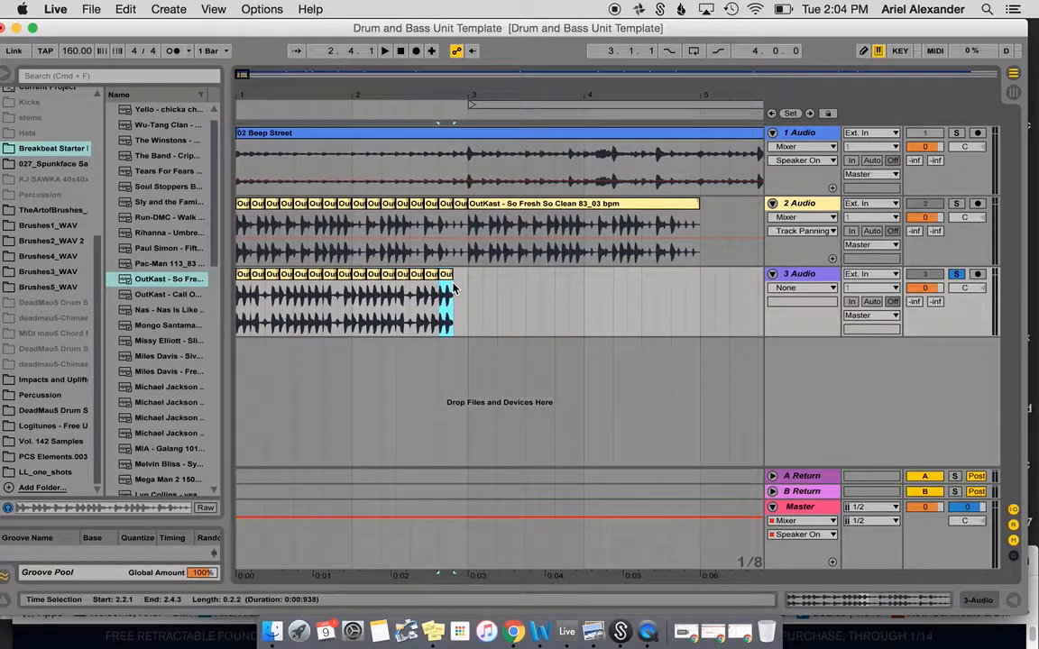
{"action": "key", "text": "super+d"}
{"action": "key", "text": "super+d"}
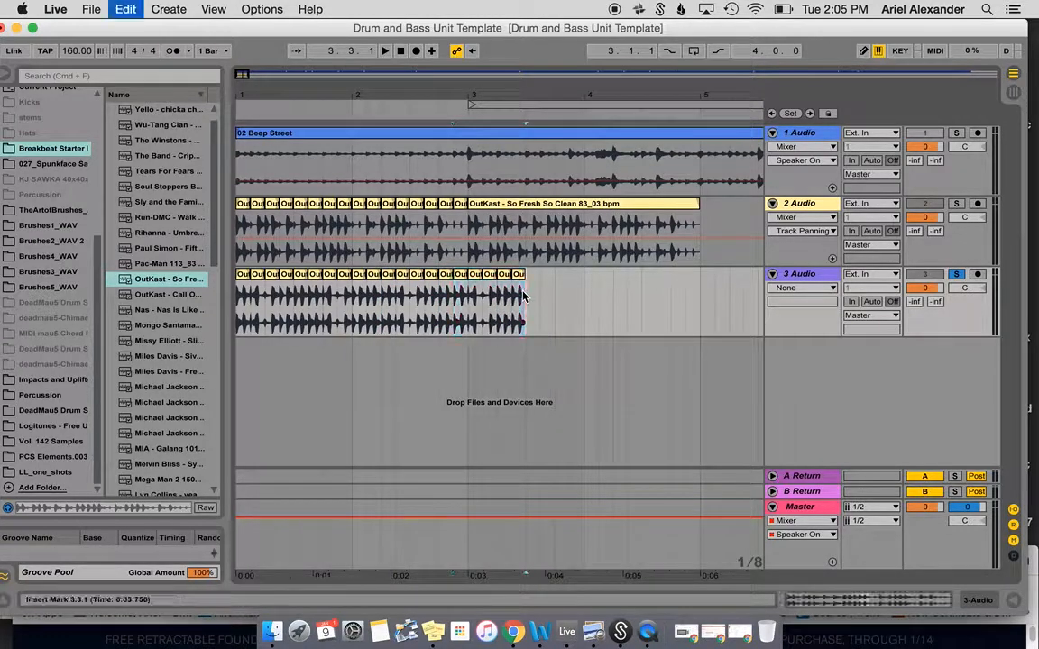
{"action": "key", "text": "super+d"}
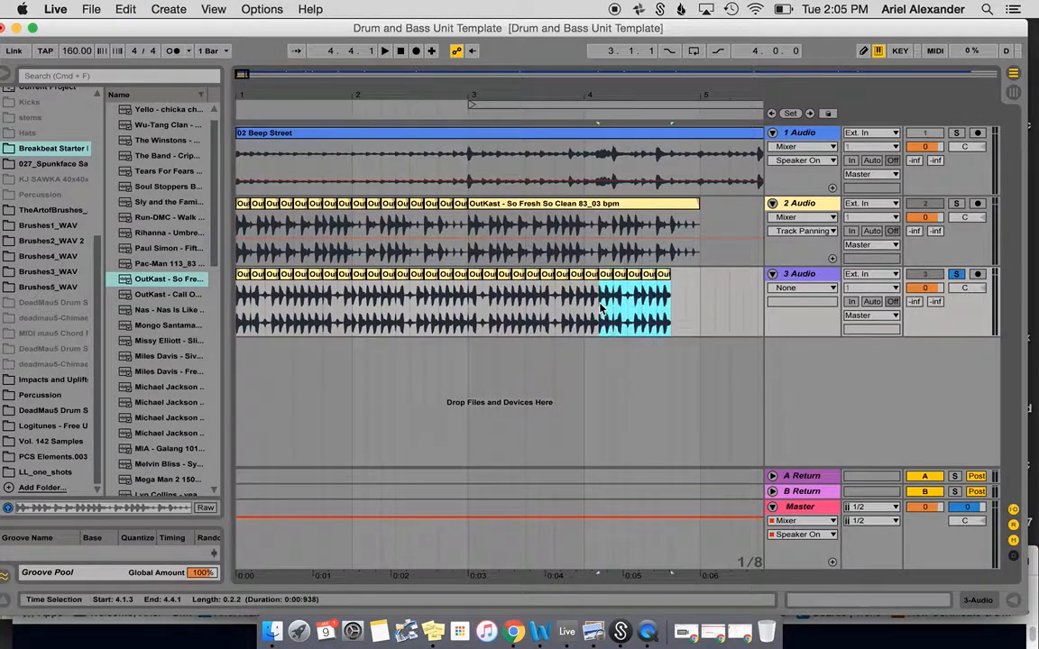
- Duplicate the last two slices on 3 Audio so the pattern extends to 5.1.1
{"action": "left_click", "coordinate": [663, 276]}
{"action": "left_click", "coordinate": [652, 277], "text": "shift"}
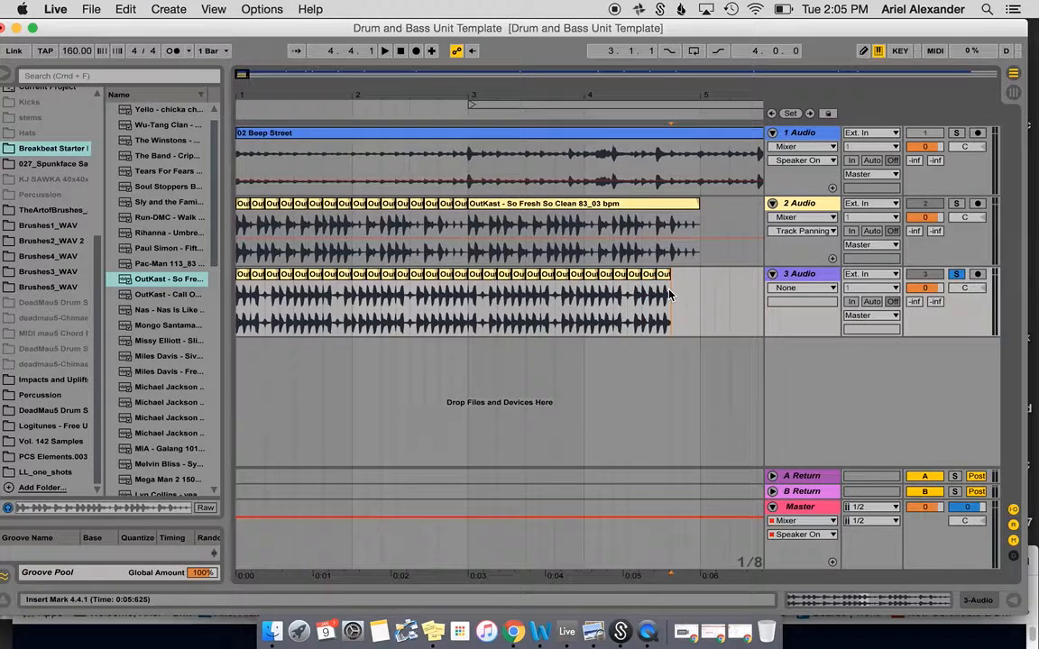
{"action": "key", "text": "super+d"}
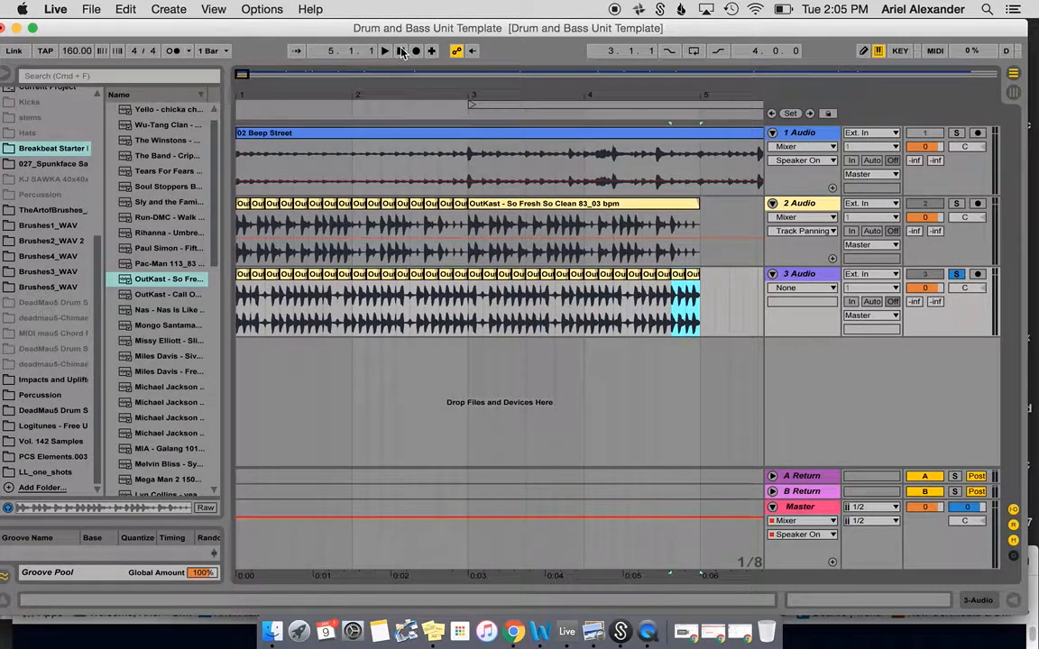
- Consolidate all slices on 3 Audio, from 1.1.1 to 5.1.1, into a single clip
{"action": "left_click", "coordinate": [245, 334]}
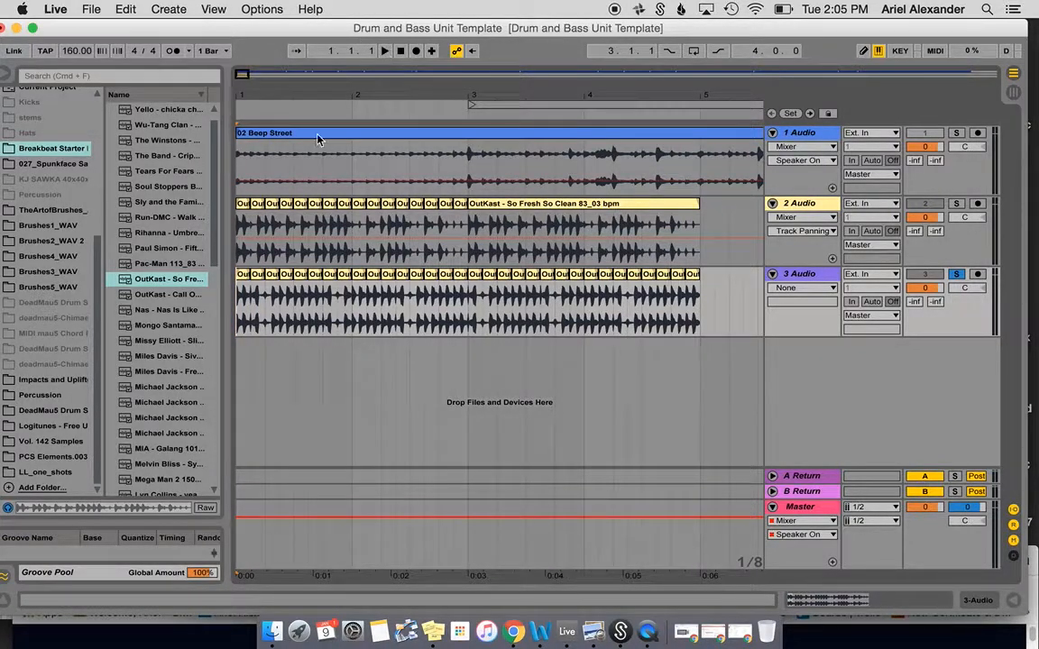
{"action": "left_click", "coordinate": [264, 173]}
{"action": "left_click_drag", "start_coordinate": [282, 86], "coordinate": [270, 93]}
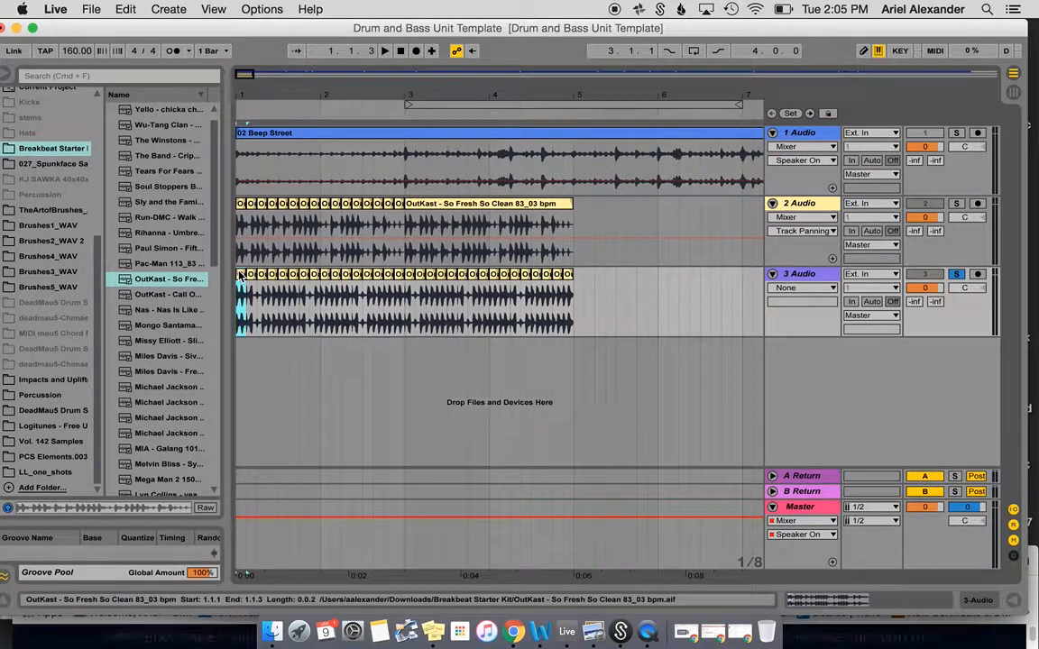
{"action": "left_click", "coordinate": [568, 276], "text": "shift"}
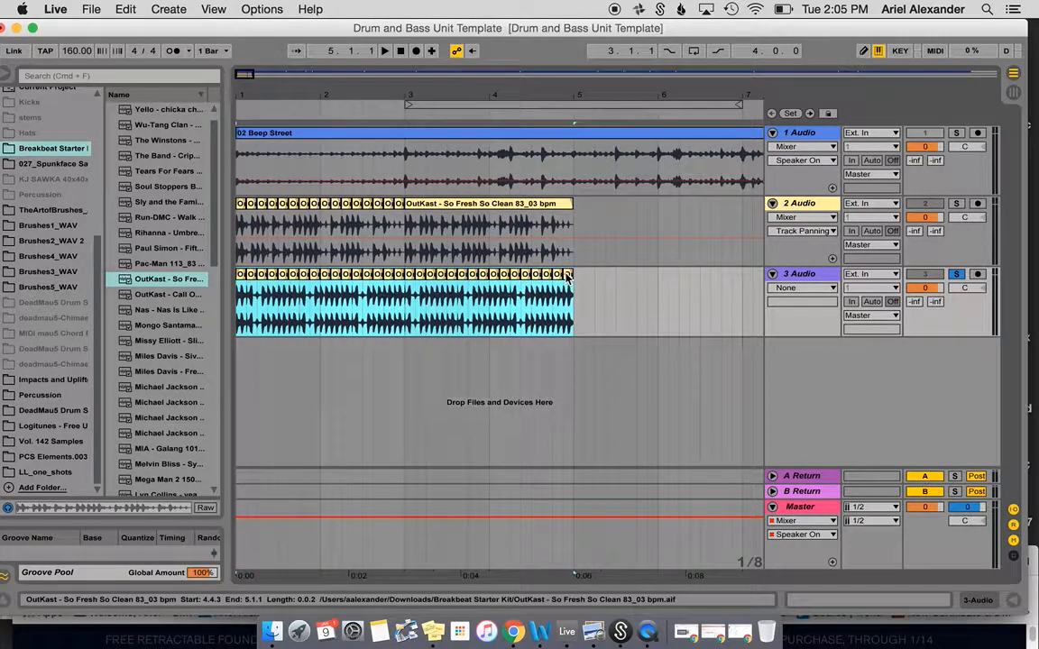
{"action": "key", "text": "super+j"}
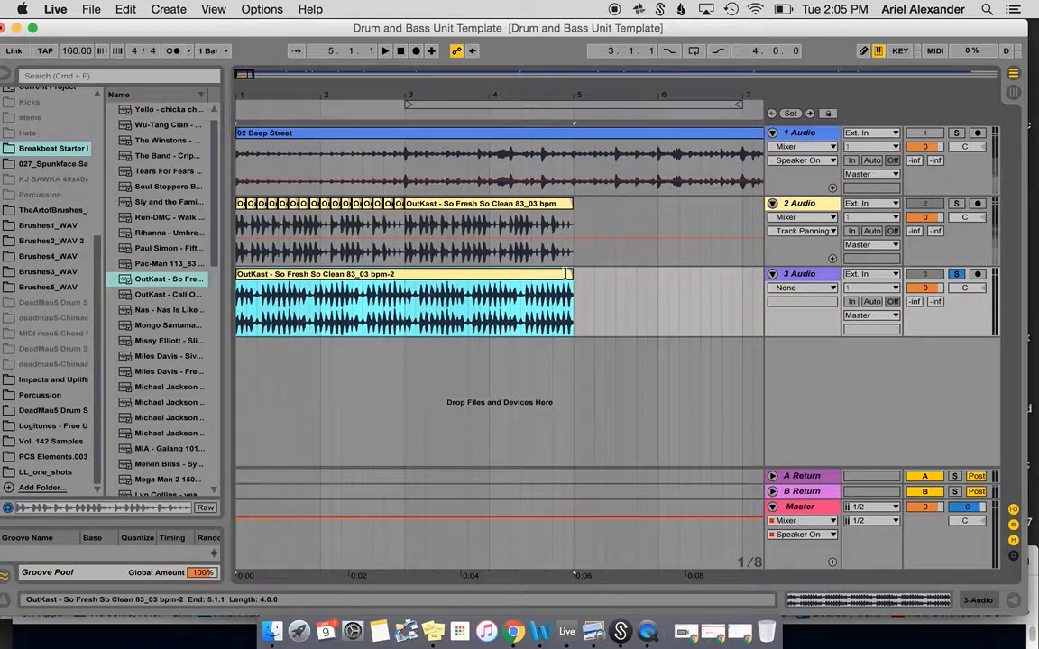
- Rename the consolidated clip on 3 Audio as DRUMS 1 and play it back
{"action": "key", "text": "super+r"}
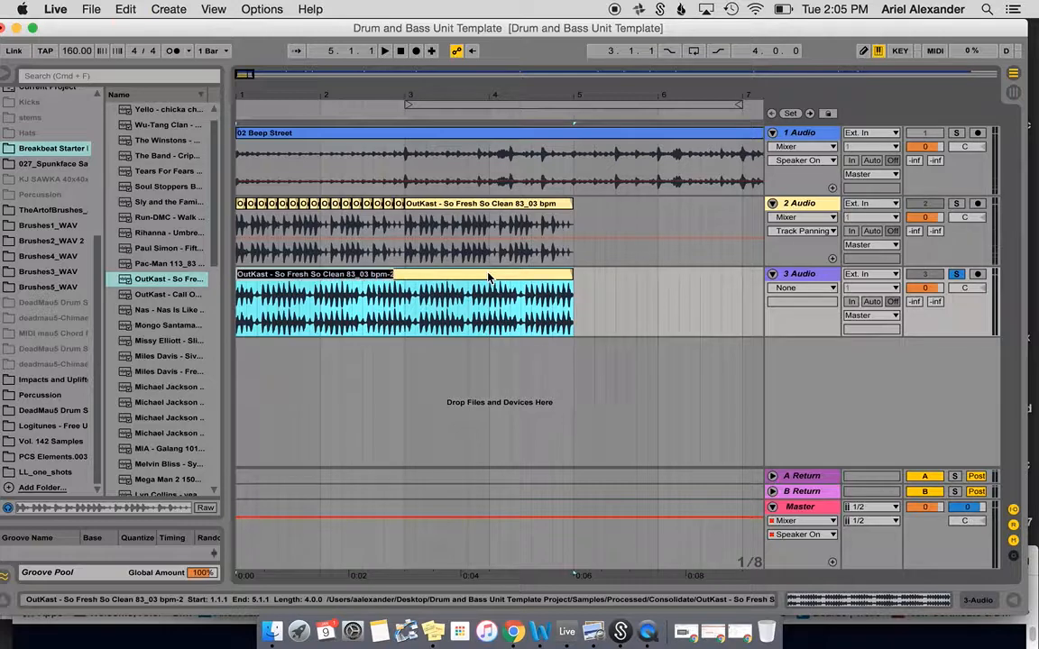
{"action": "type", "text": "DRUMS"}
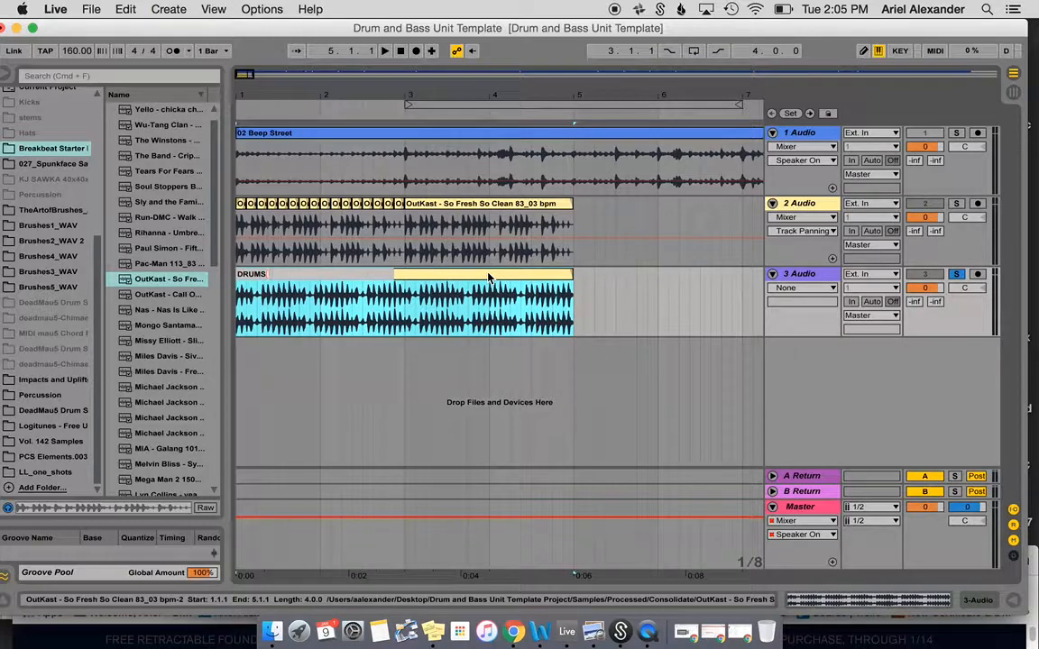
{"action": "type", "text": " 1"}
{"action": "key", "text": "Return"}
{"action": "key", "text": "space"}
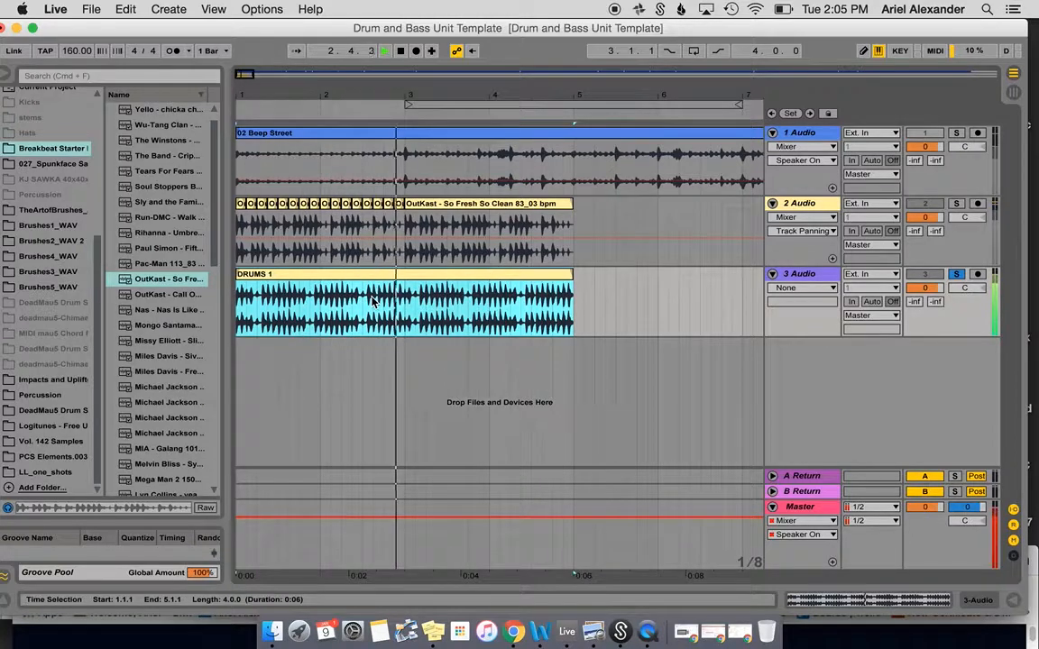
{"action": "key", "text": "space"}
{"action": "left_click", "coordinate": [351, 341]}
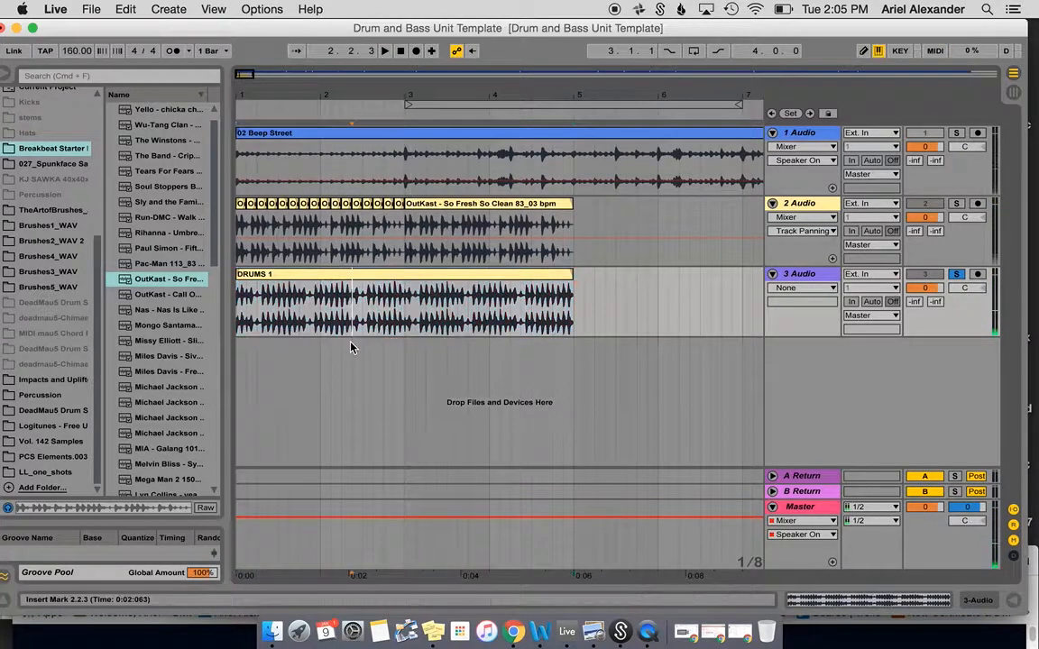
- Add an Auto Filter audio effect to 3 Audio, the track with the DRUMS 1 clip
{"action": "left_click", "coordinate": [323, 277]}
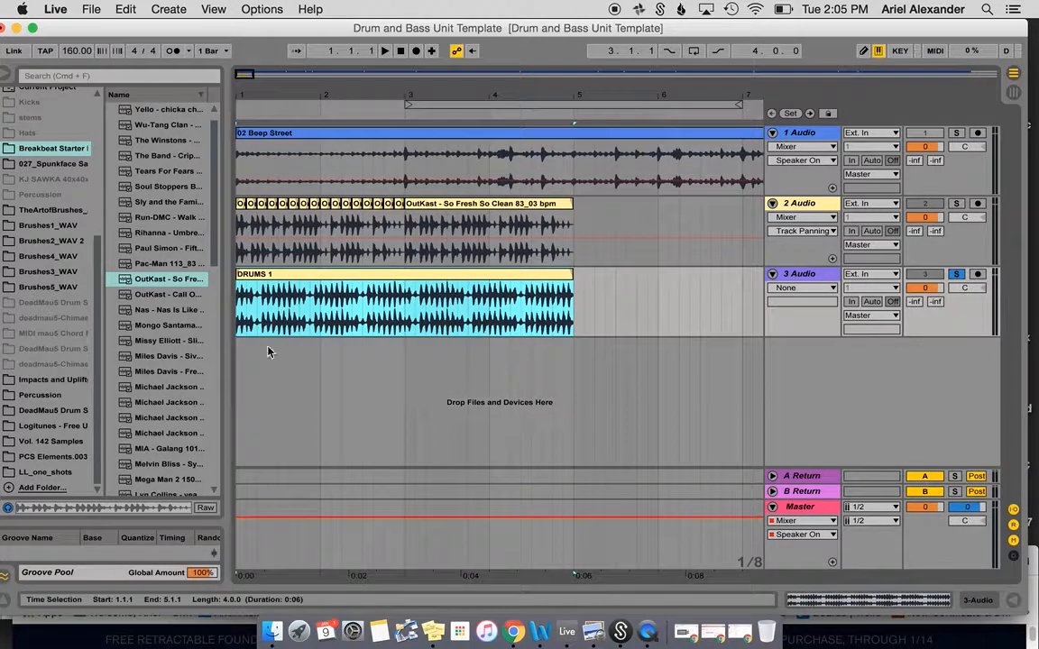
{"action": "scroll", "coordinate": [94, 229], "scroll_direction": "up", "scroll_amount": 4}
{"action": "scroll", "coordinate": [94, 229], "scroll_direction": "up", "scroll_amount": 4}
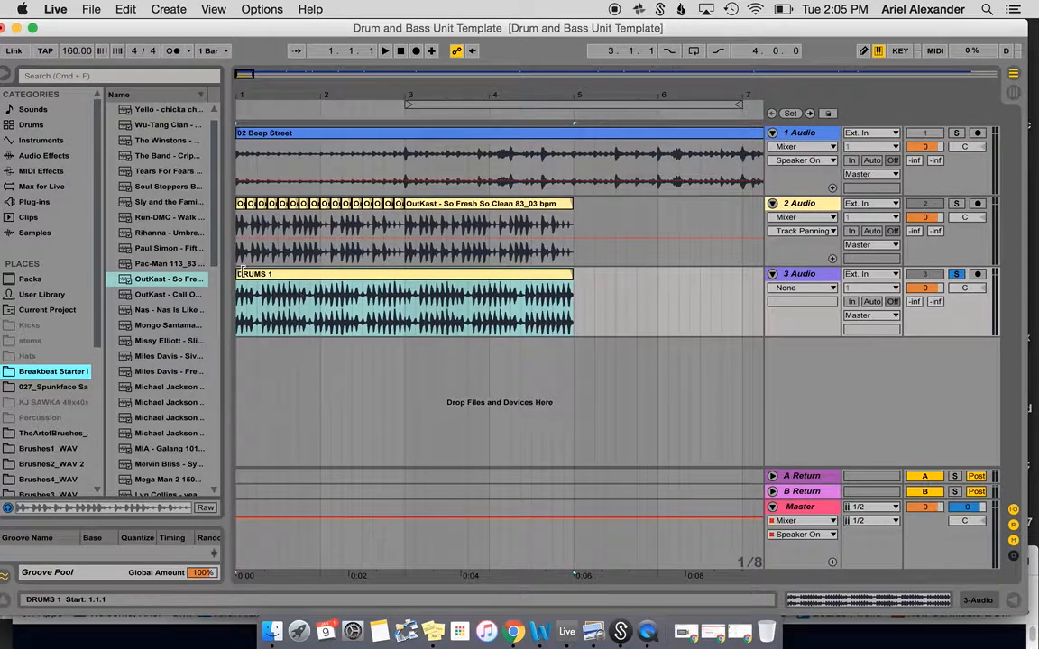
{"action": "left_click", "coordinate": [41, 157]}
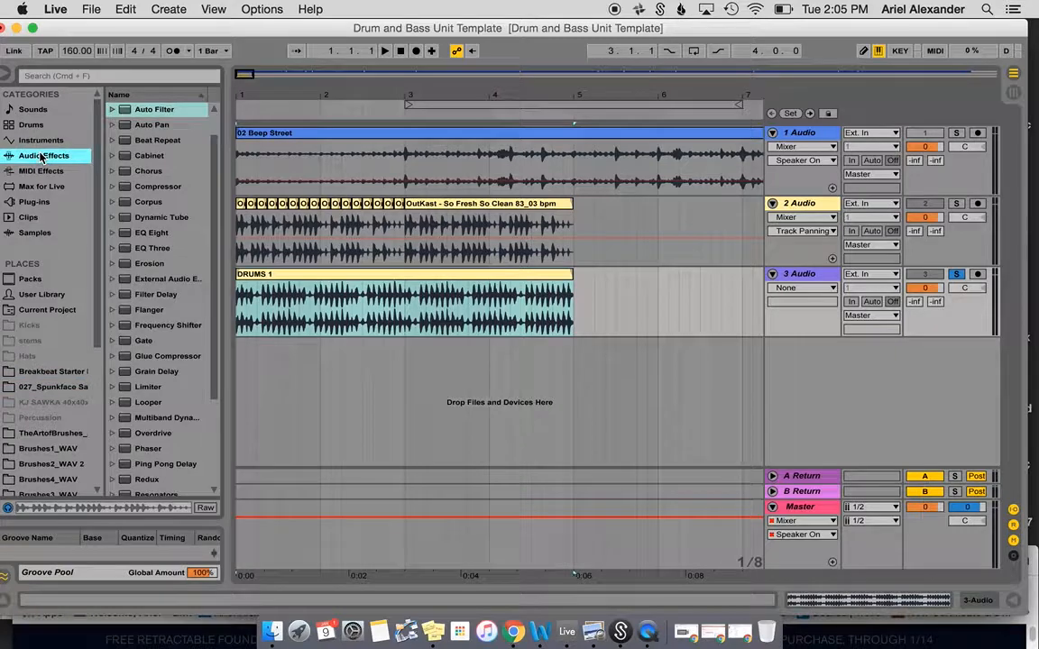
{"action": "left_click", "coordinate": [127, 111]}
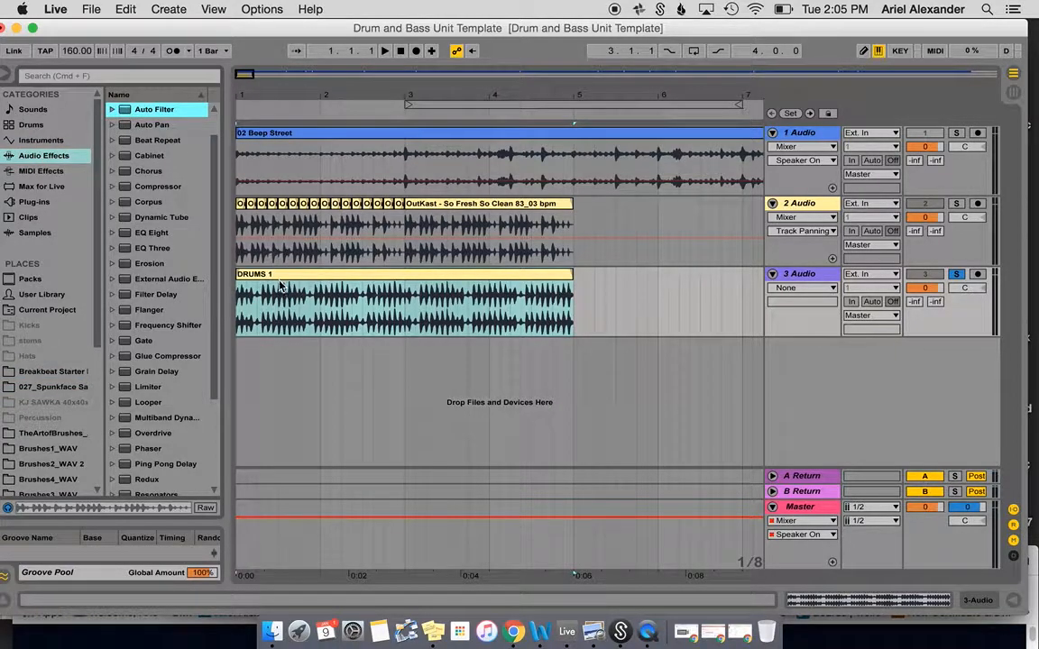
{"action": "left_click_drag", "start_coordinate": [280, 285], "coordinate": [279, 284]}
- Set the Auto Filter to high-pass with its cutoff at about 787 Hz and resonance at 20%, and play the drums back
{"action": "left_click", "coordinate": [249, 540]}
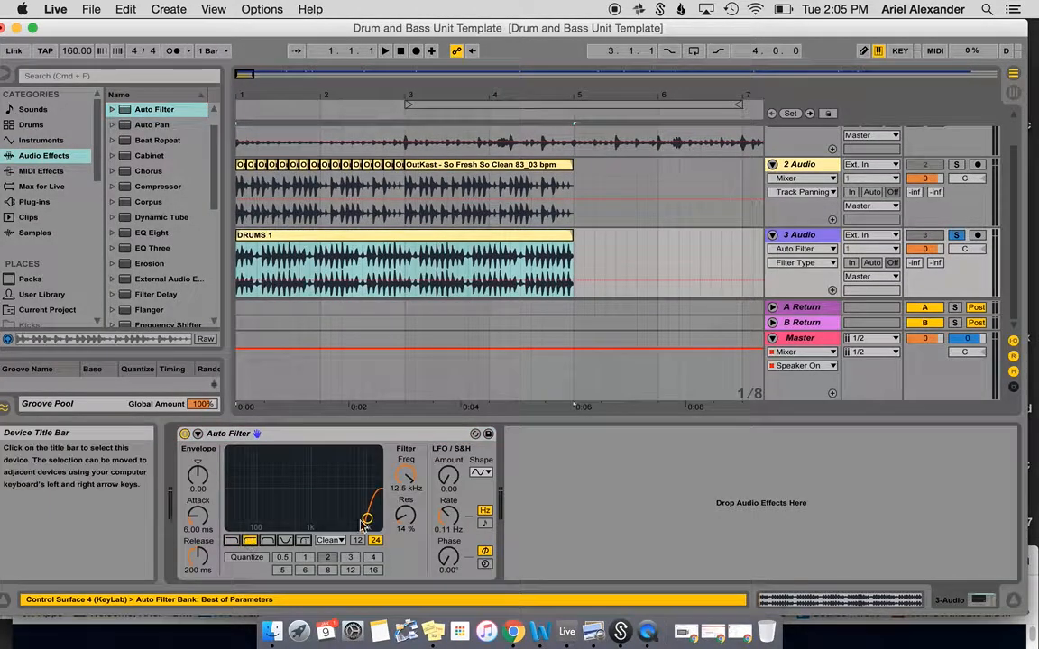
{"action": "left_click_drag", "start_coordinate": [367, 518], "coordinate": [305, 514]}
{"action": "key", "text": "space"}
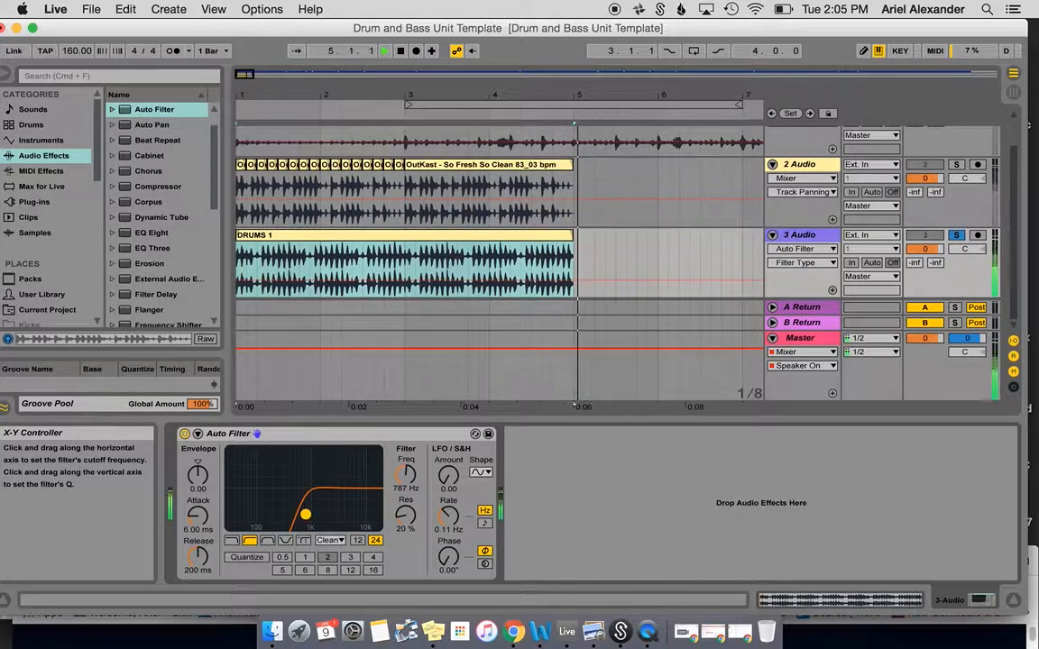
{"action": "key", "text": "space"}
- Select the whole DRUMS 1 clip on 3 Audio, from 1.1.1 to 5.1.1, with about 16 bars of timeline in view
{"action": "left_click", "coordinate": [282, 237]}
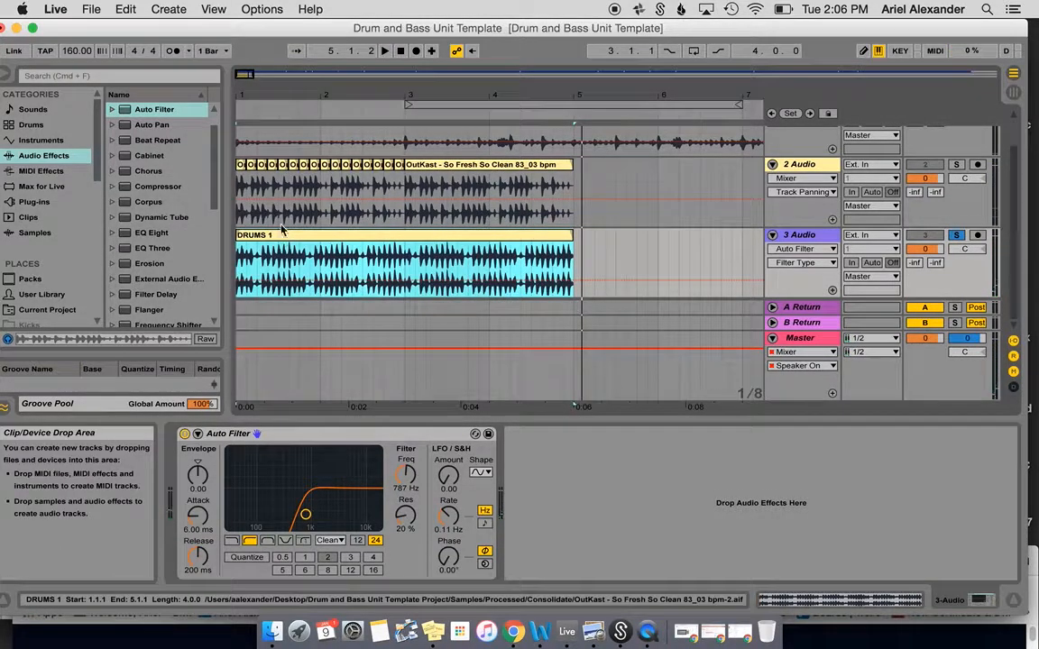
{"action": "left_click_drag", "start_coordinate": [338, 94], "coordinate": [297, 93]}
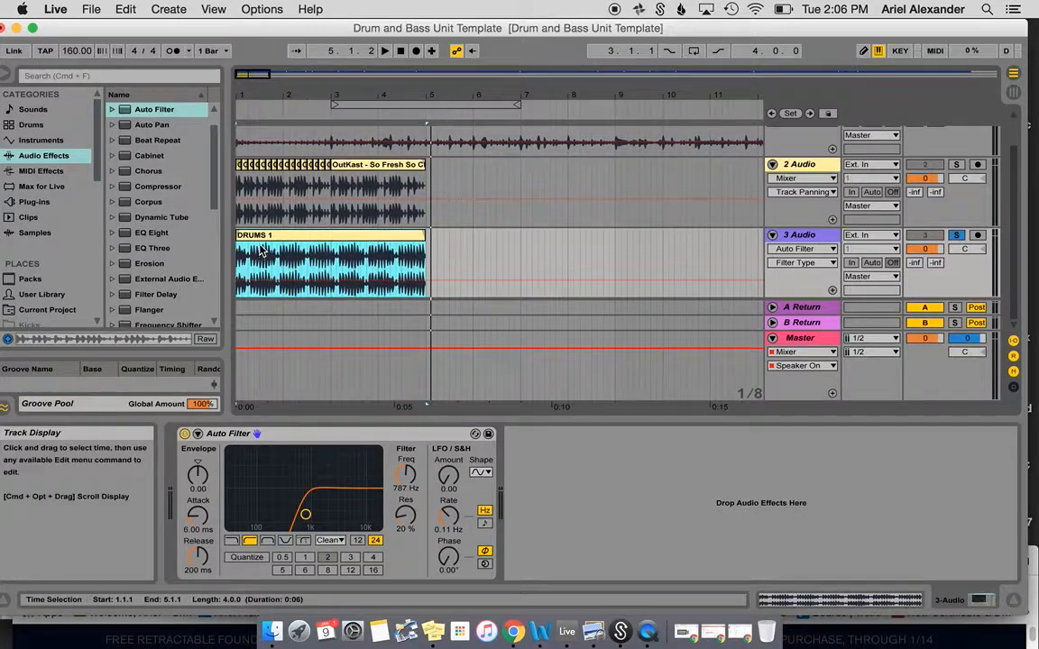
{"action": "left_click", "coordinate": [427, 241]}
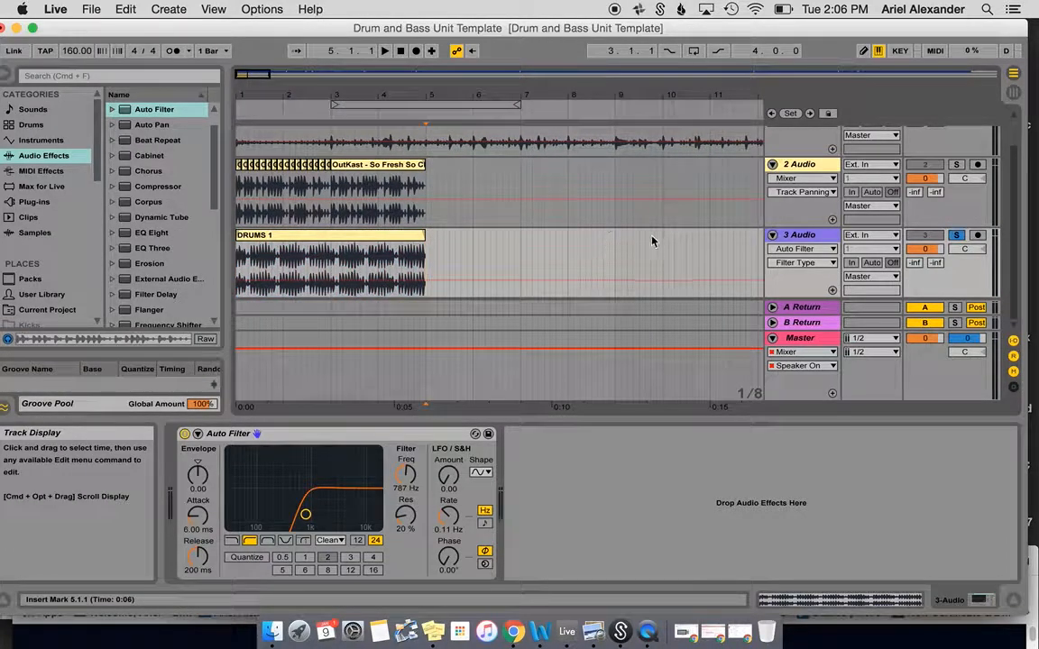
{"action": "left_click_drag", "start_coordinate": [425, 93], "coordinate": [425, 76]}
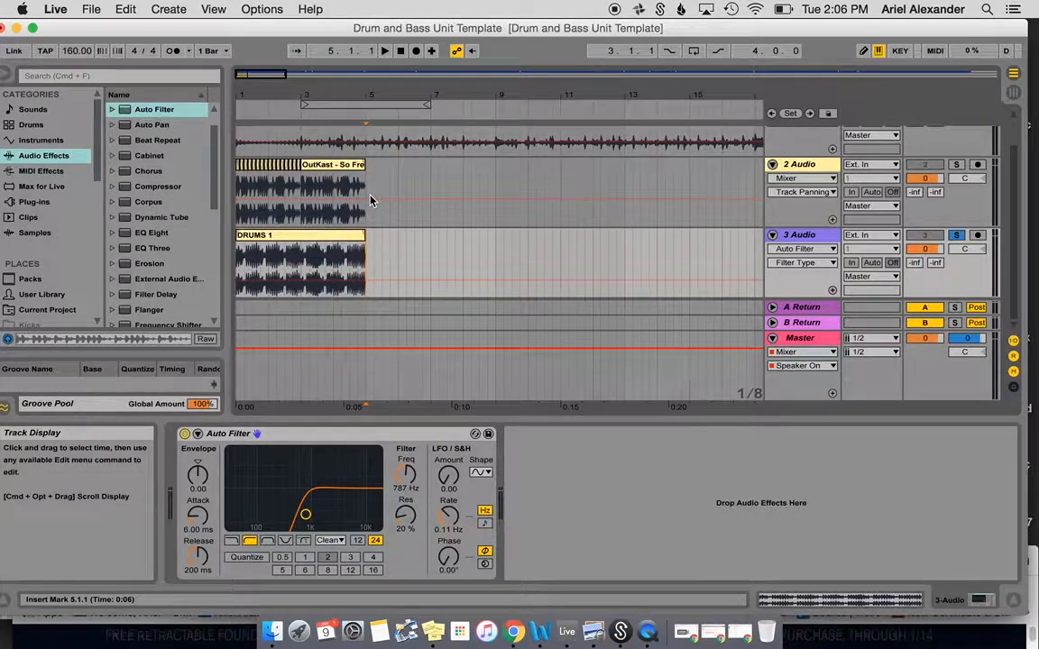
{"action": "left_click", "coordinate": [297, 236]}
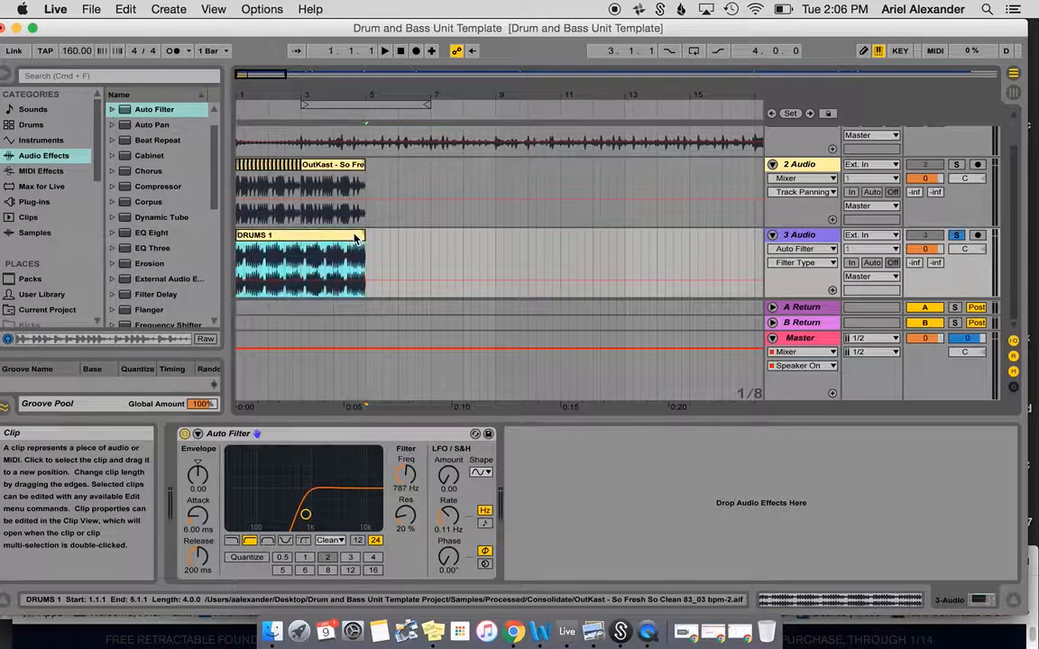